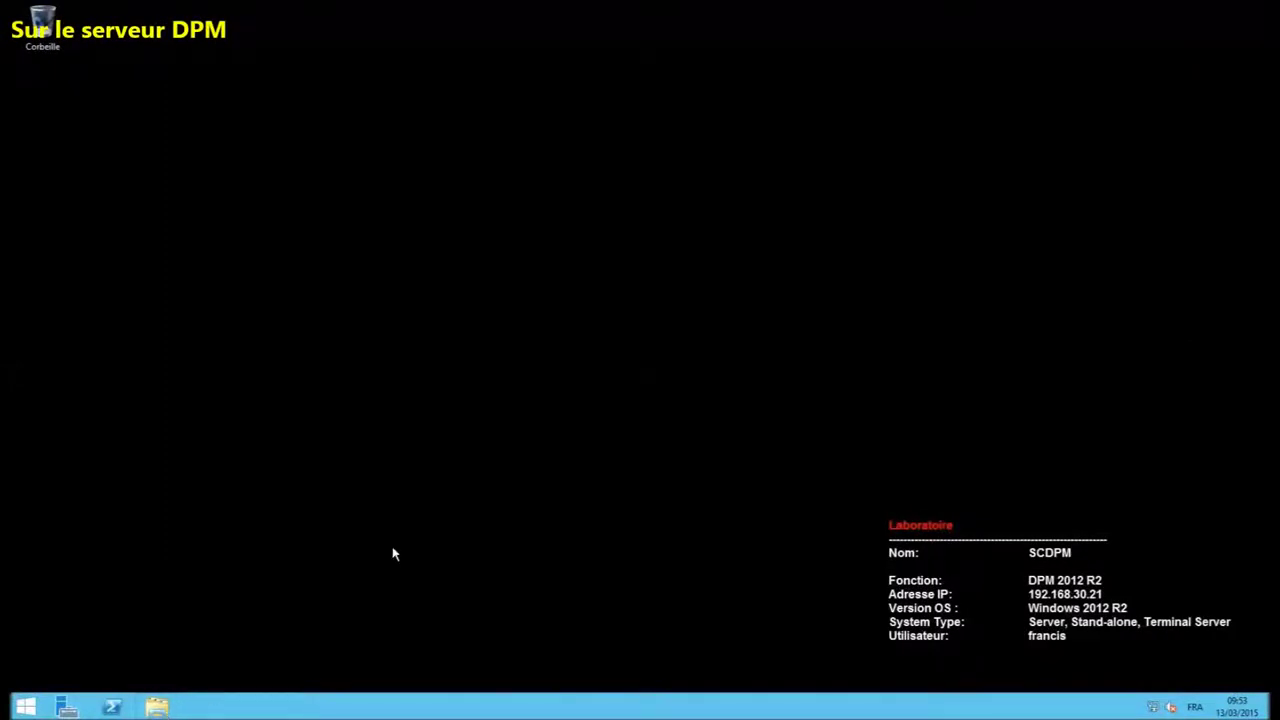
- Launch SQL Server 2012 setup from the SQLFULL_FRA DVD drive and approve the UAC prompt
key(super+e)
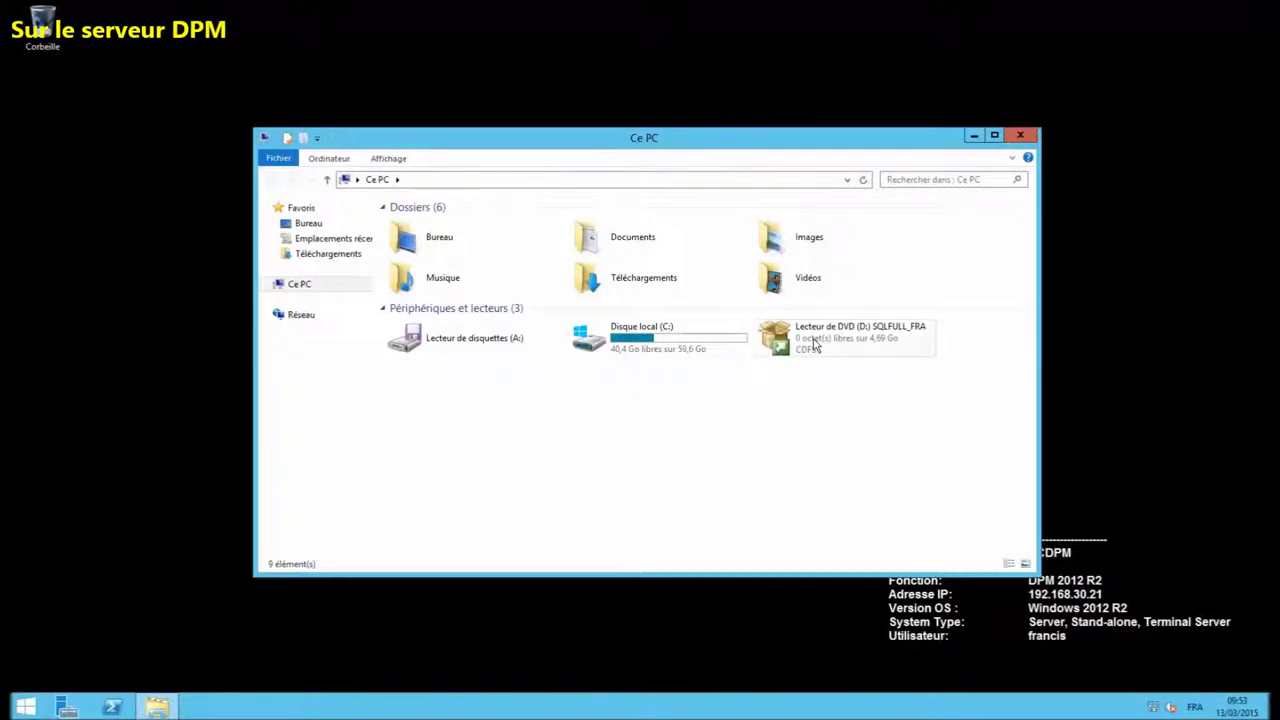
double_click(818, 358)
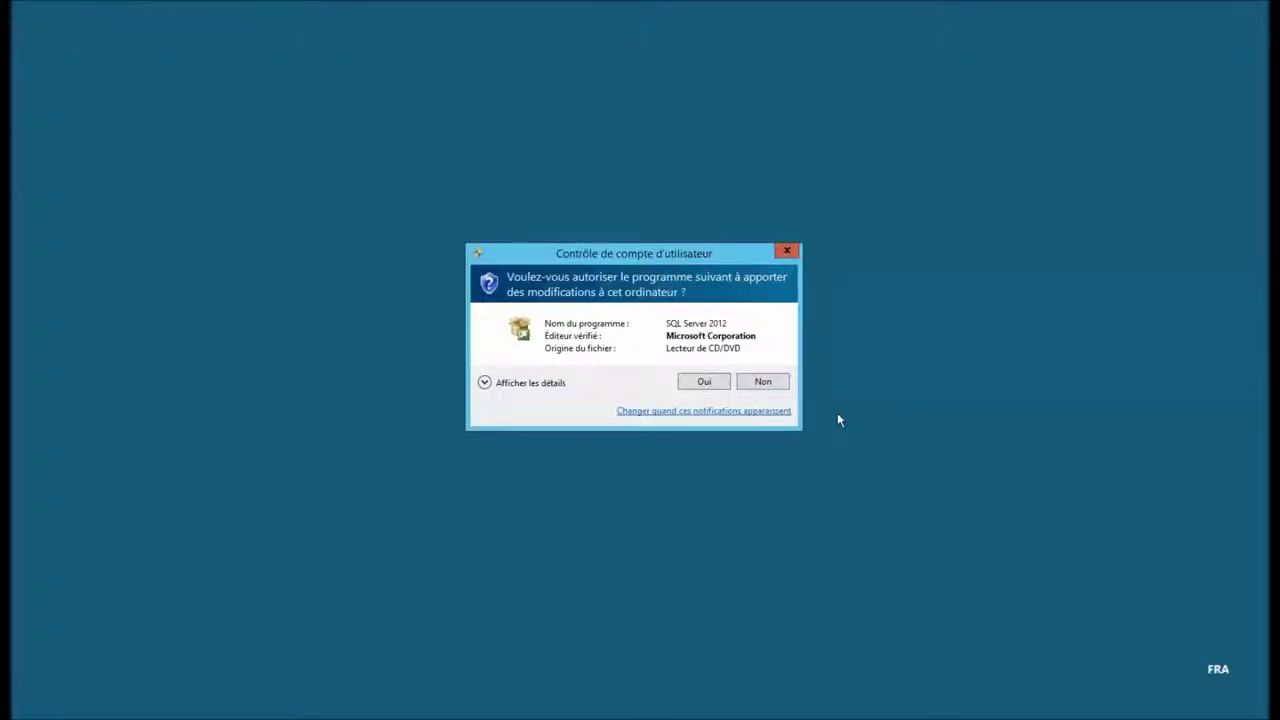
click(706, 385)
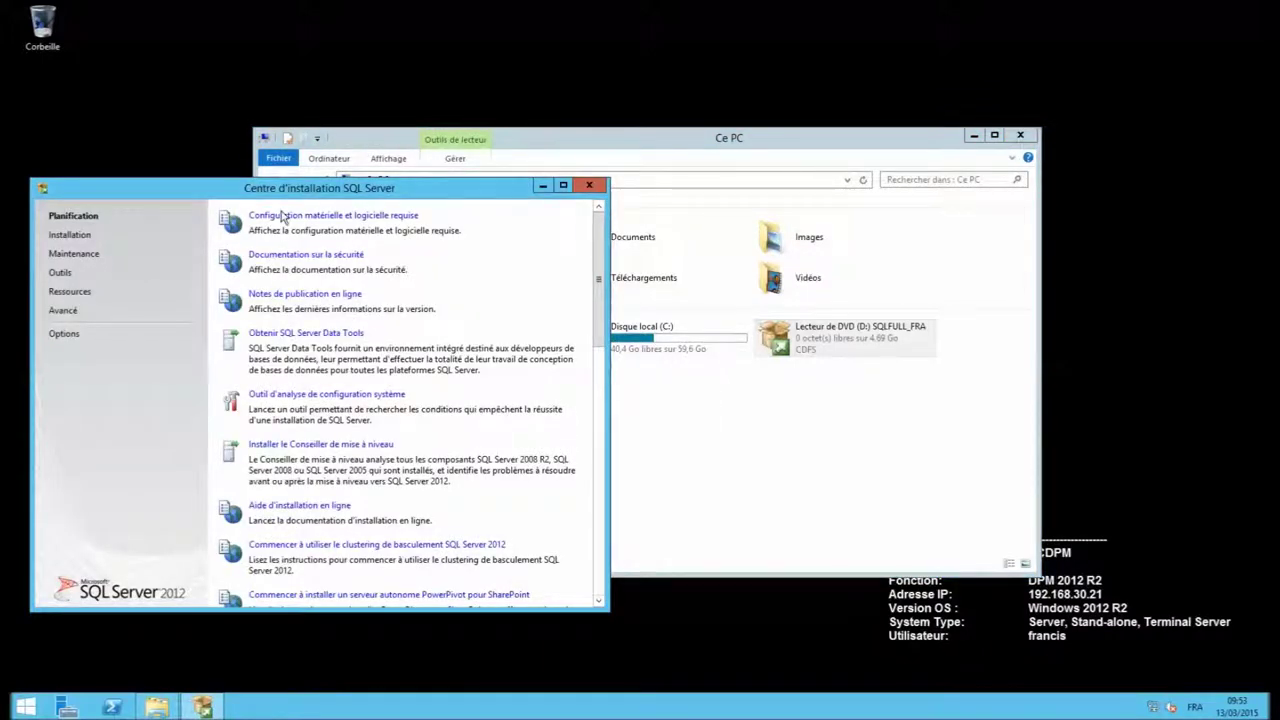
- Start a new stand-alone SQL Server installation and accept the passed setup support rules
click(70, 240)
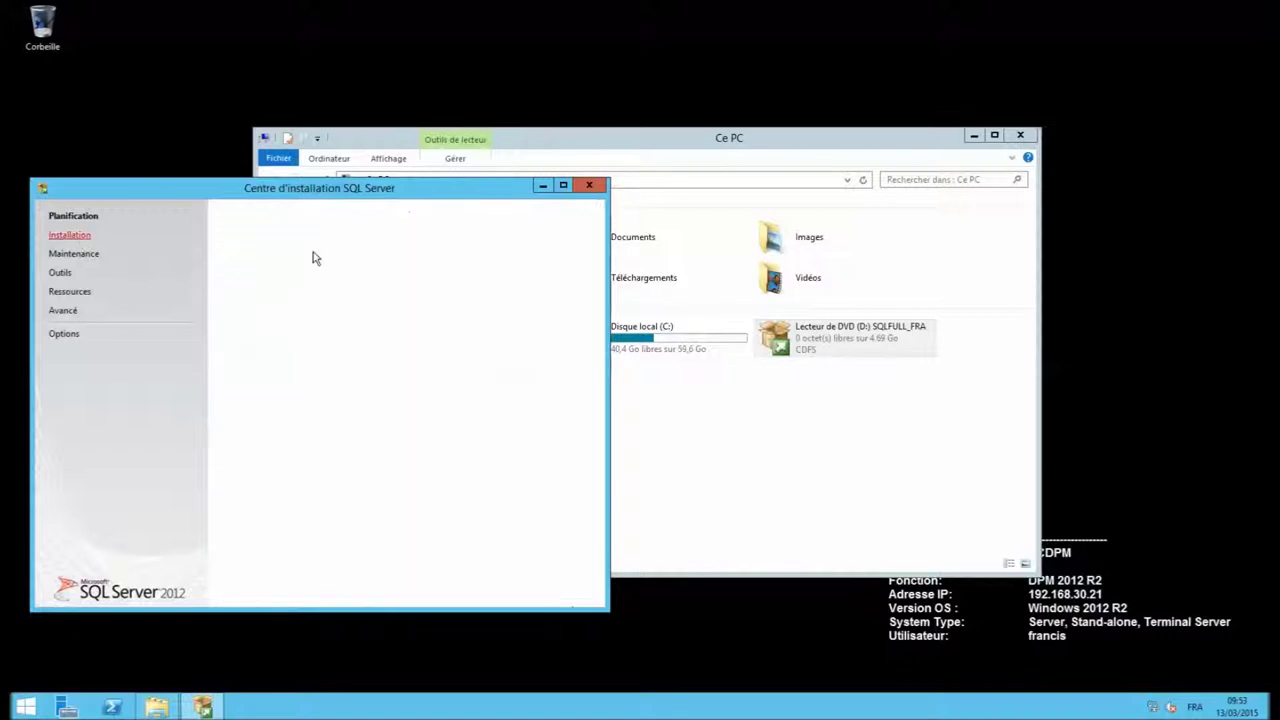
click(296, 221)
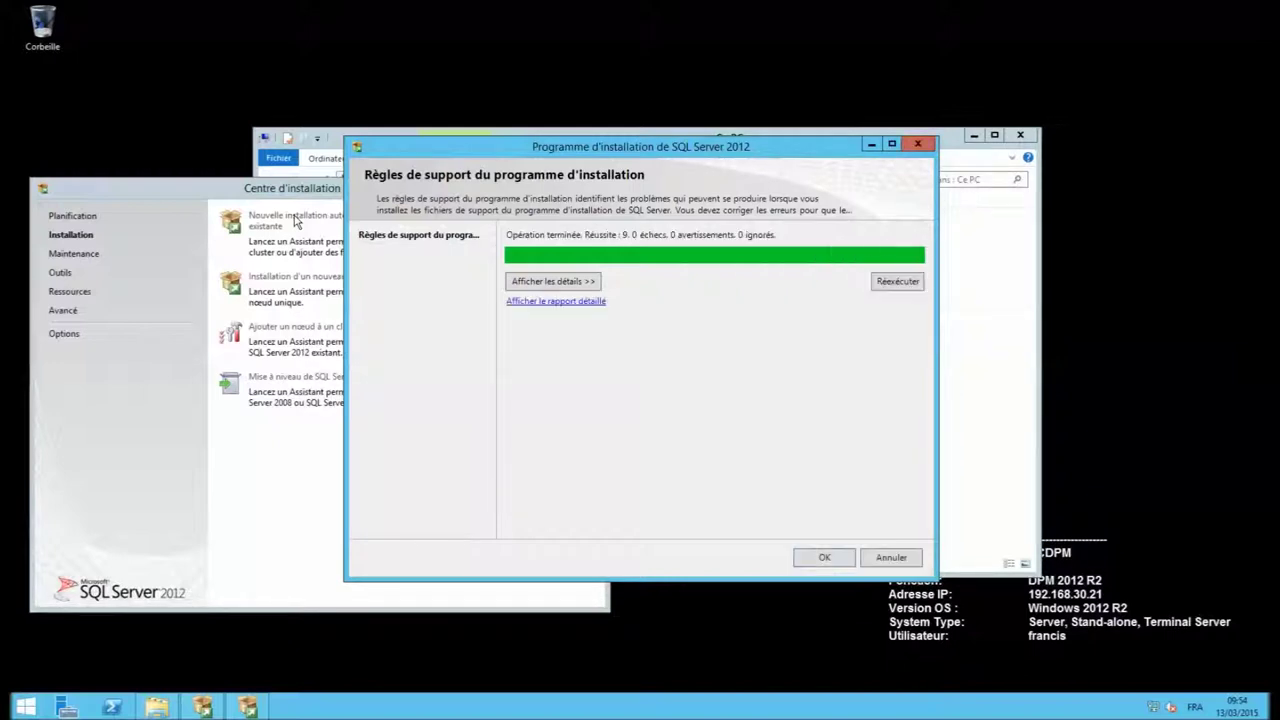
click(820, 557)
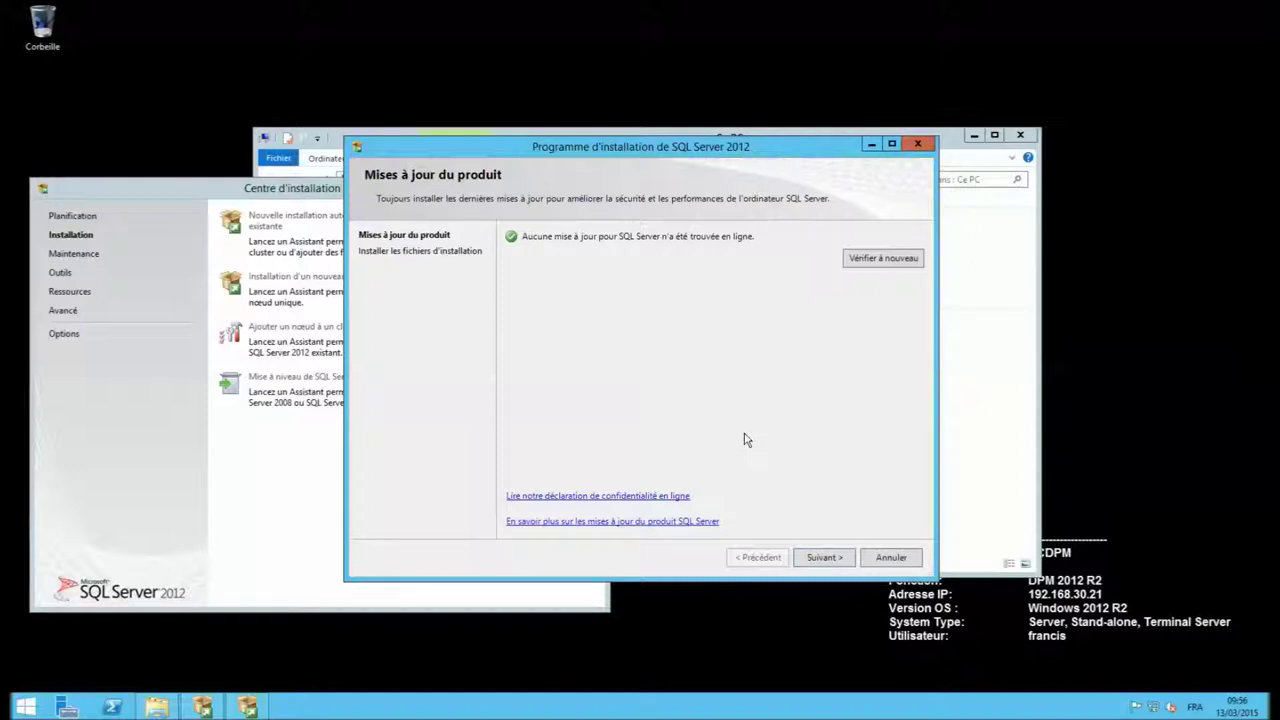
- Pass updates, support rules and product key, accept the licence terms, and keep the feature-installation role
click(814, 558)
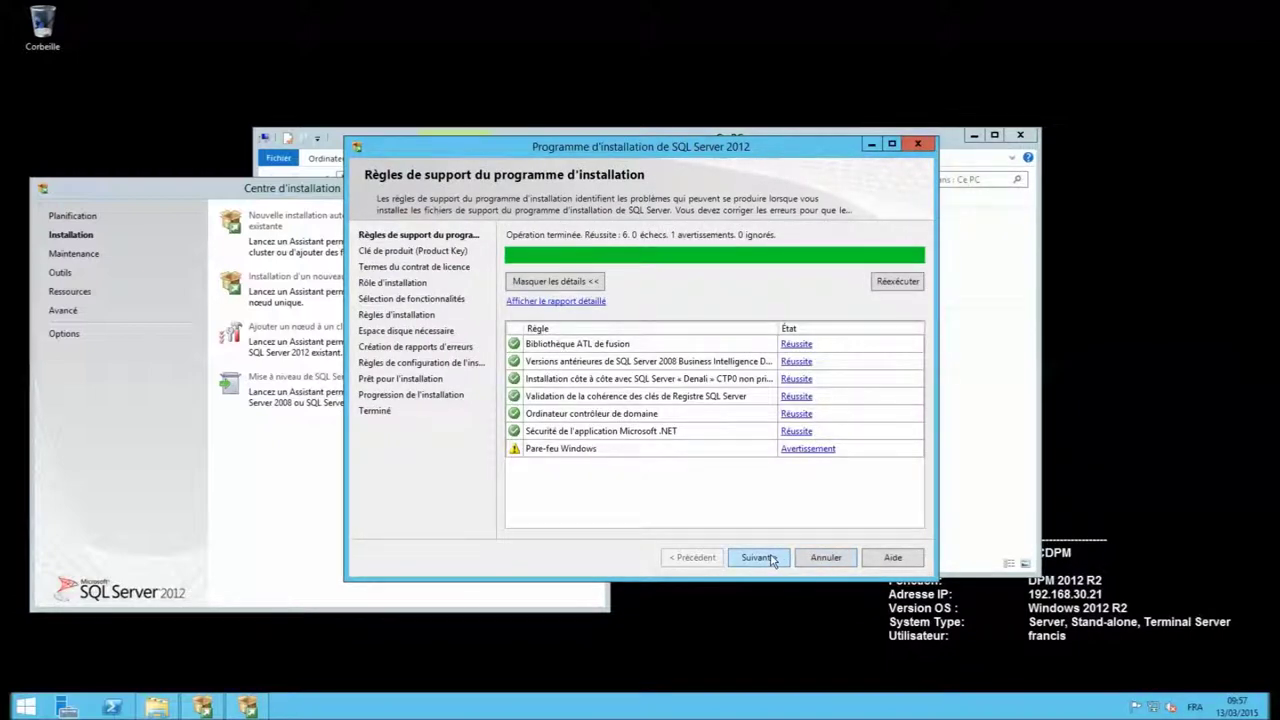
click(758, 557)
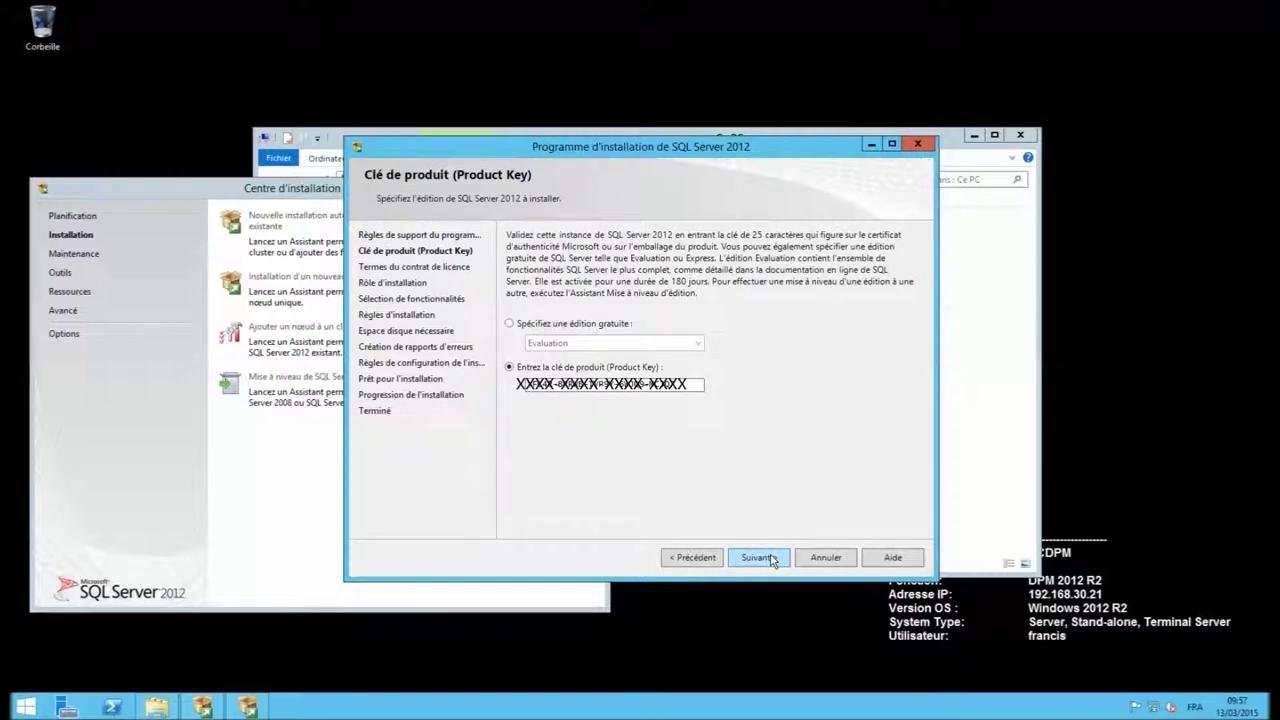
click(770, 558)
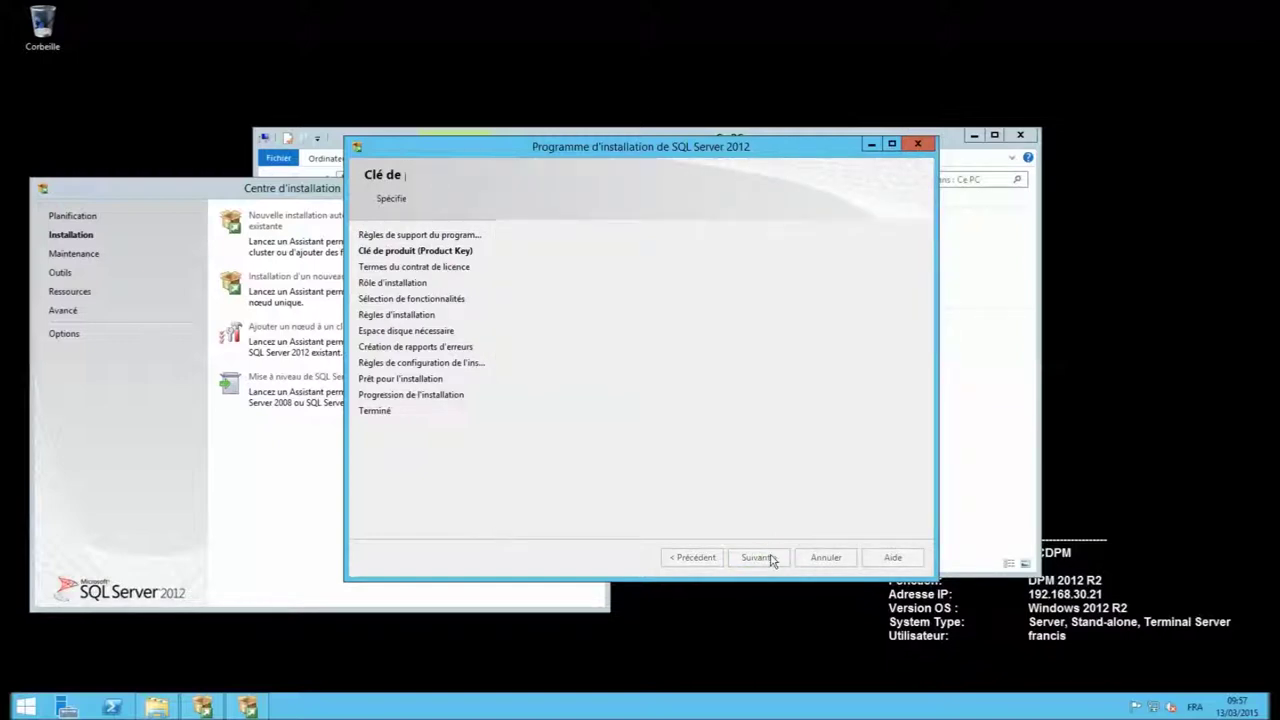
click(587, 455)
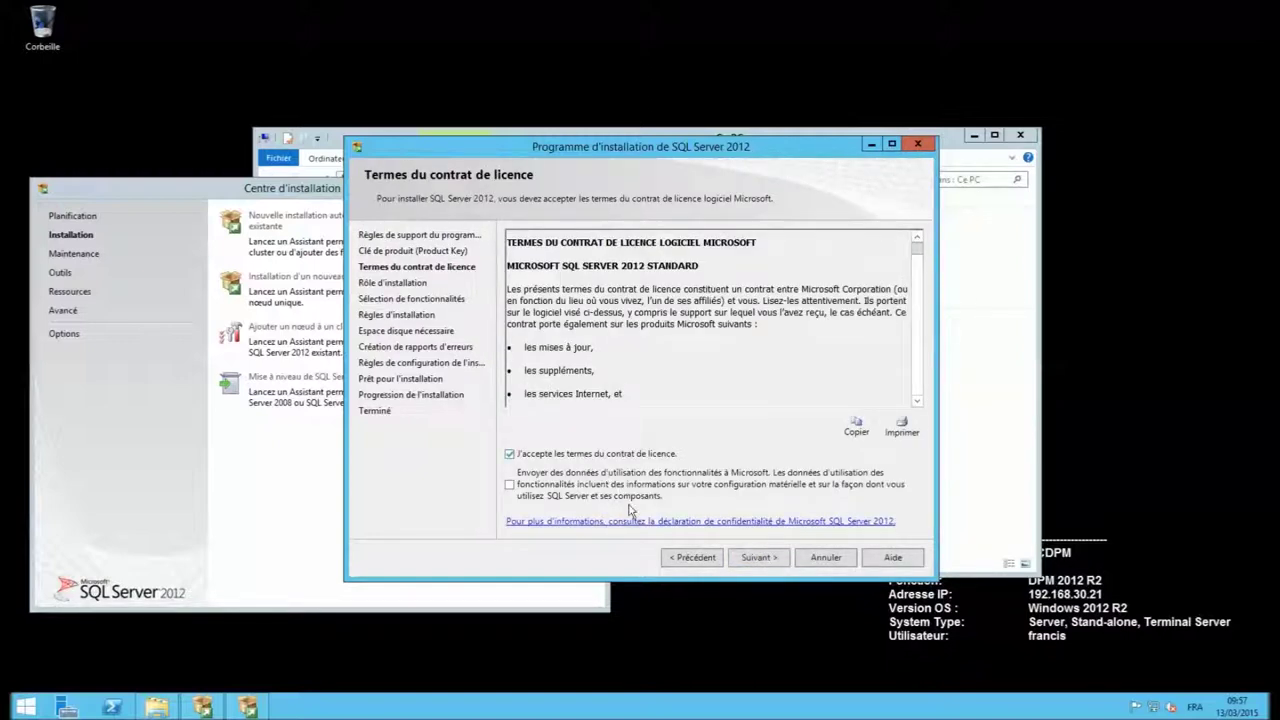
click(757, 558)
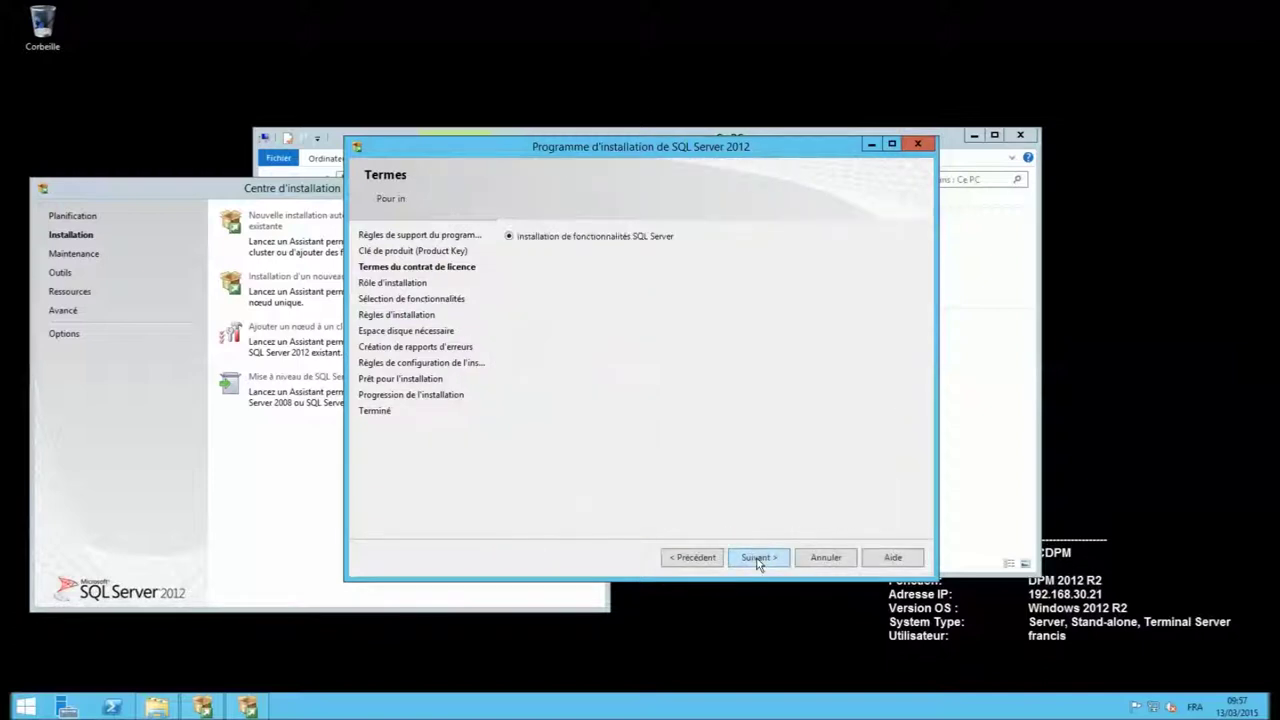
click(757, 558)
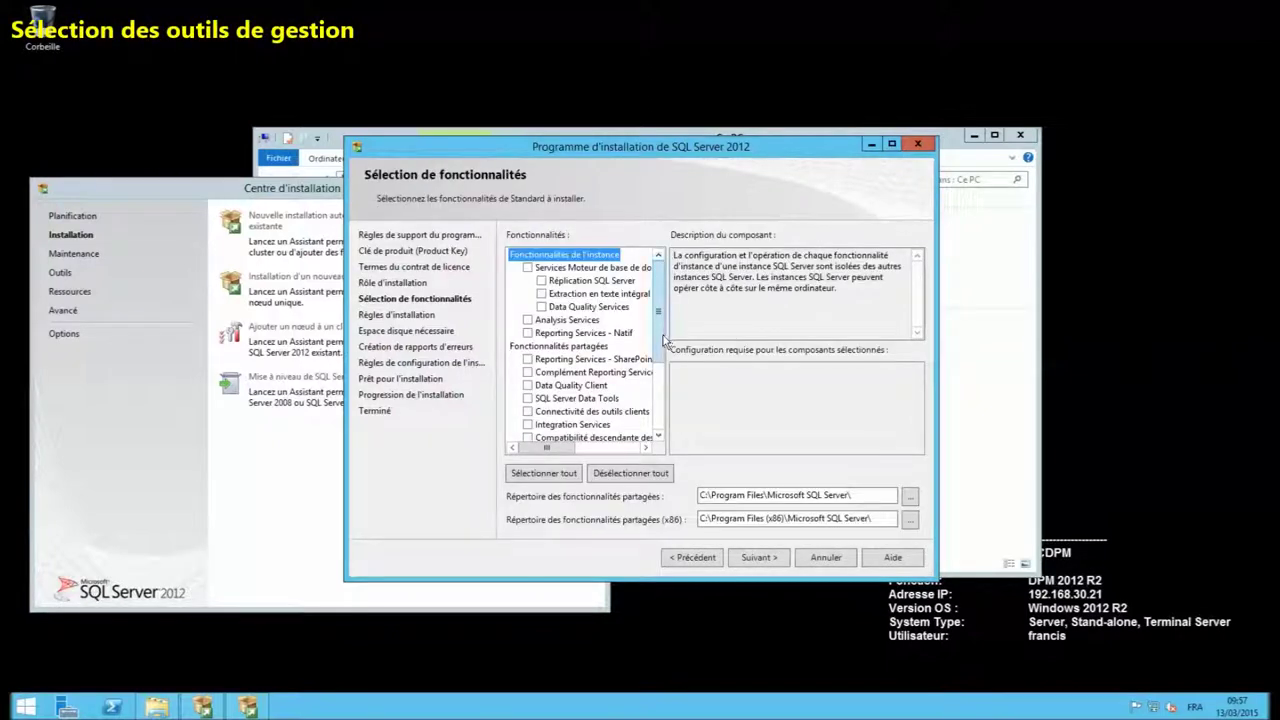
- Select 'Outils de gestion - De base' with its sub-feature for installation and continue
scroll(660, 370, down, 1)
scroll(660, 370, down, 2)
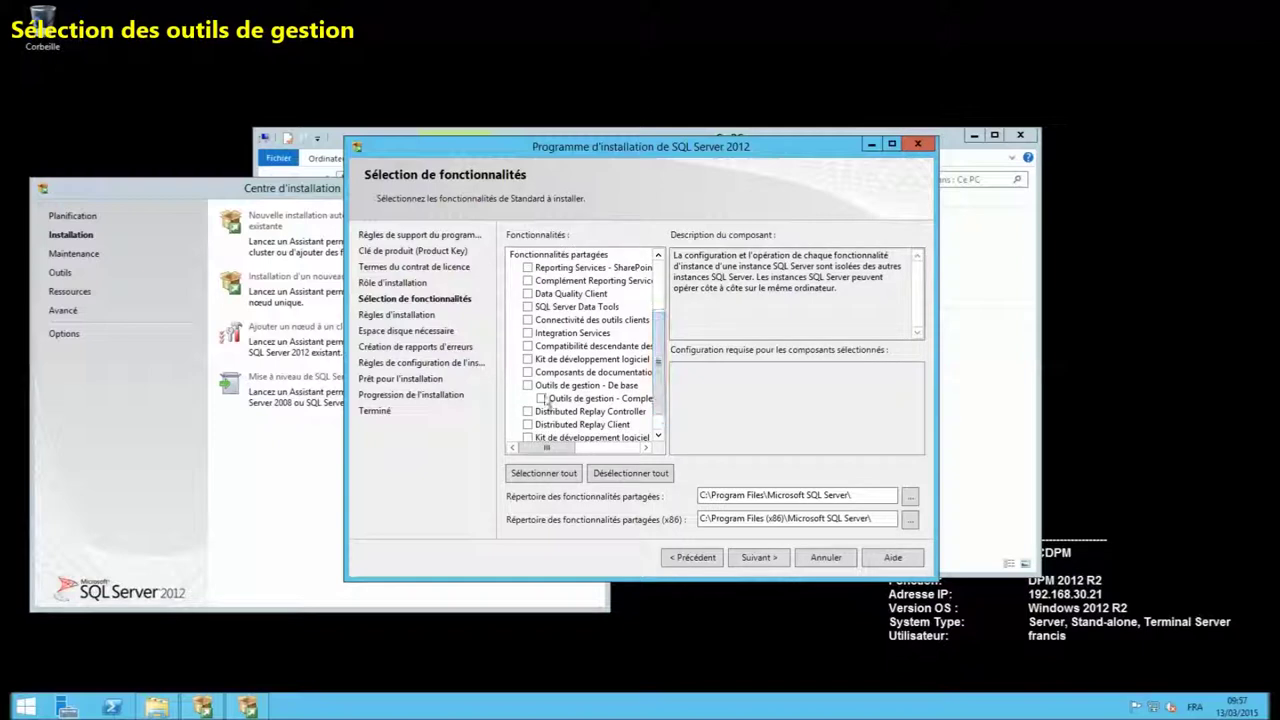
click(528, 385)
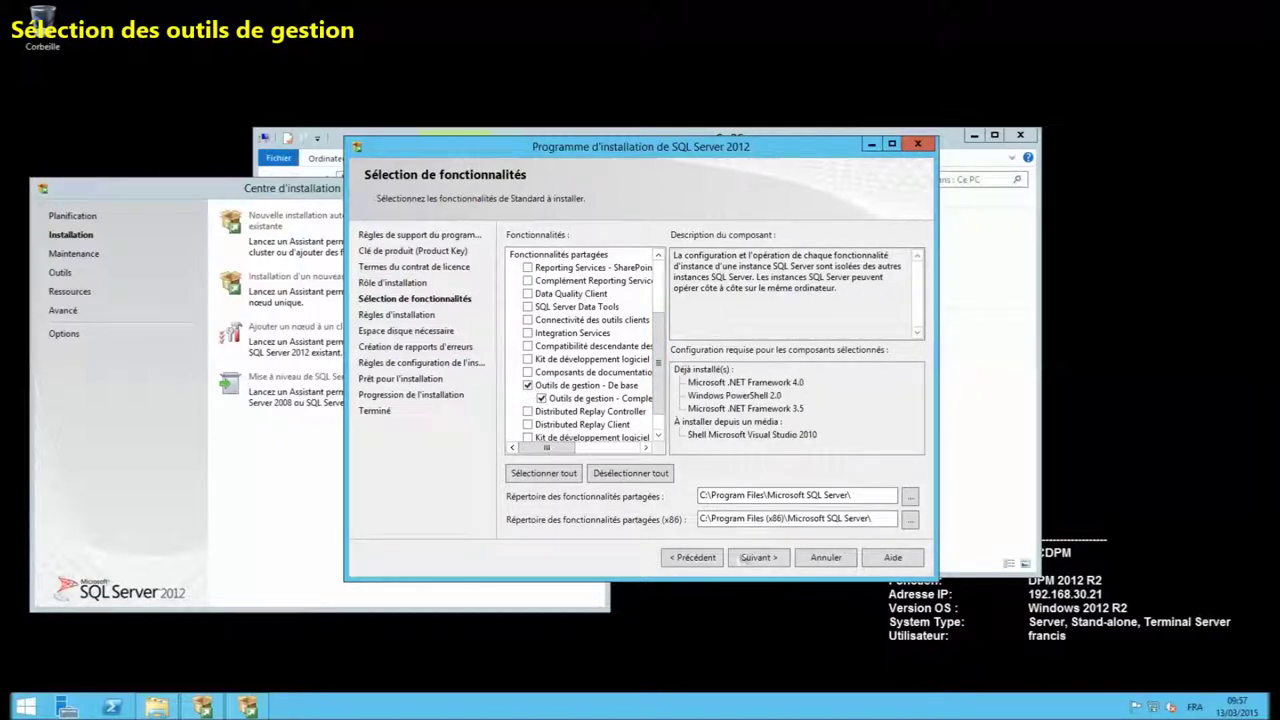
click(764, 565)
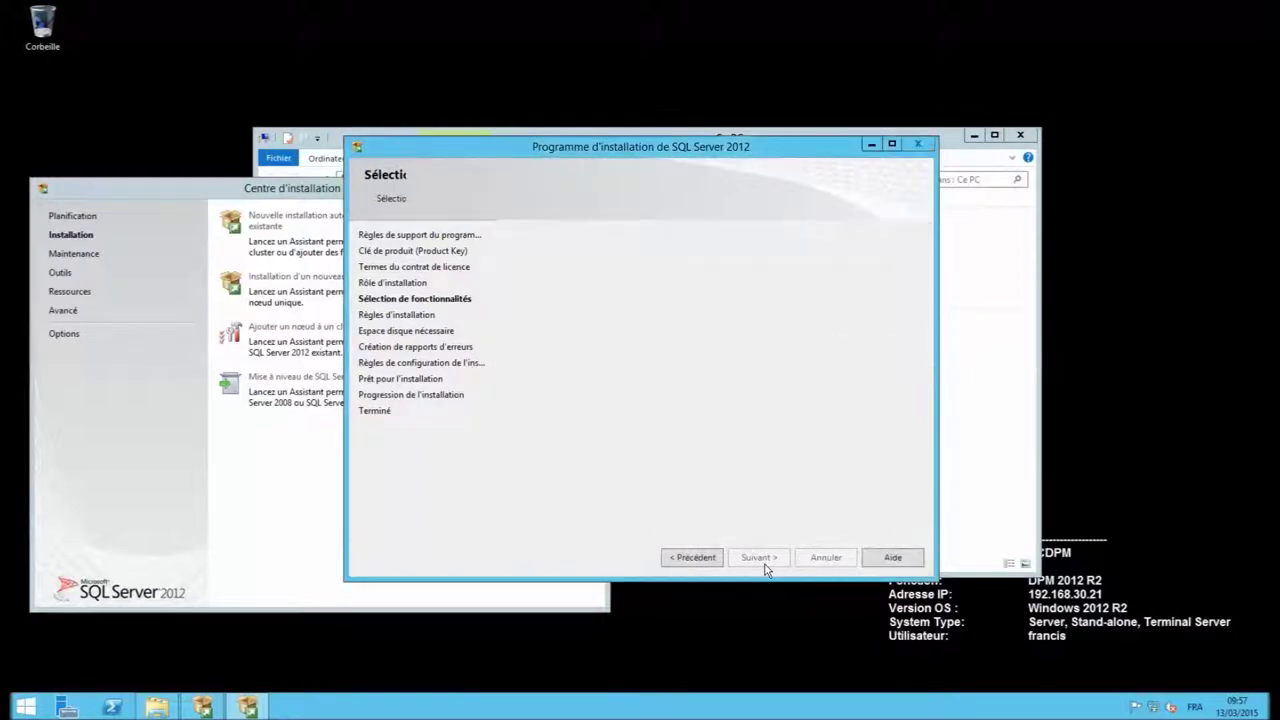
- Accept the installation rules, disk space, error reporting and configuration rules pages, then install
click(765, 564)
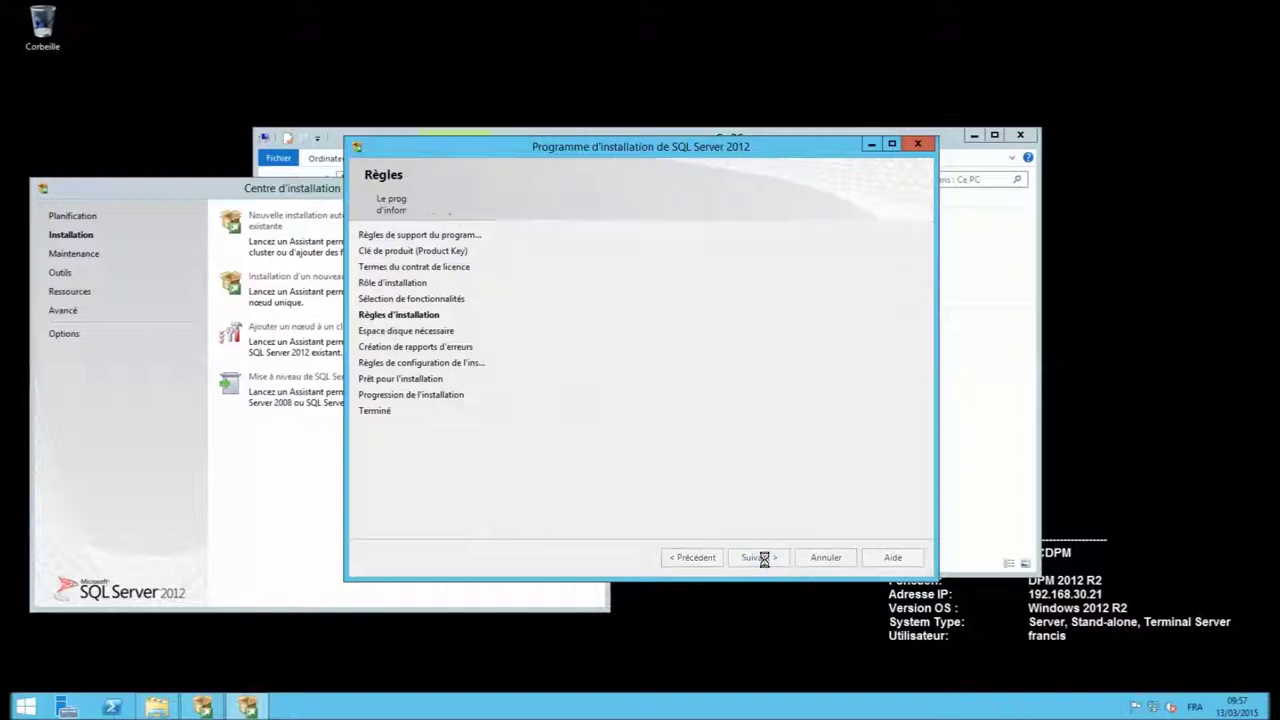
click(765, 564)
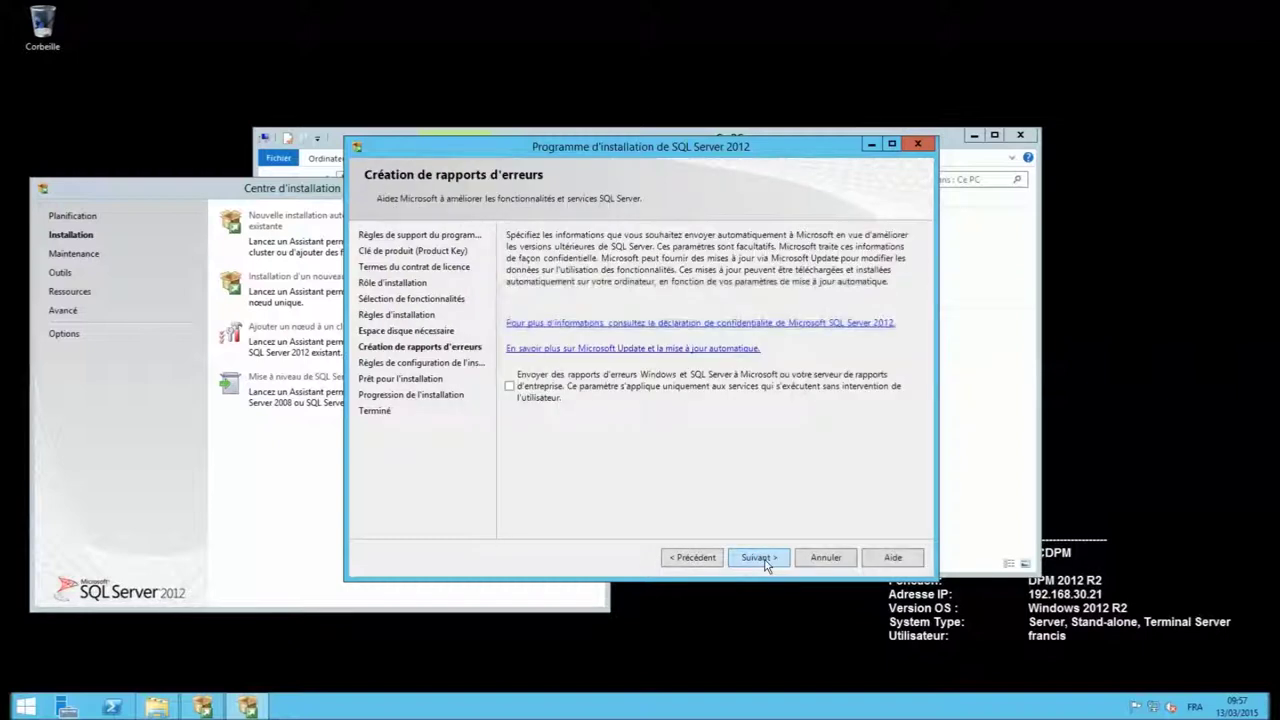
click(765, 564)
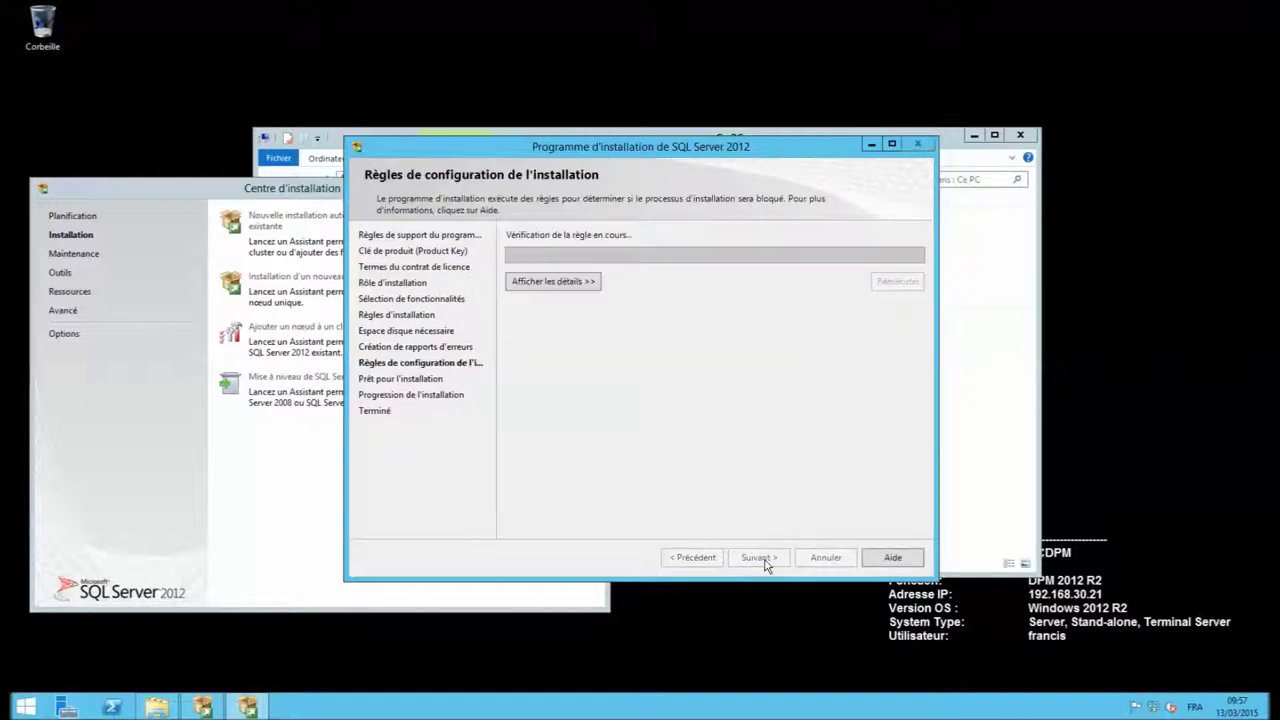
click(765, 564)
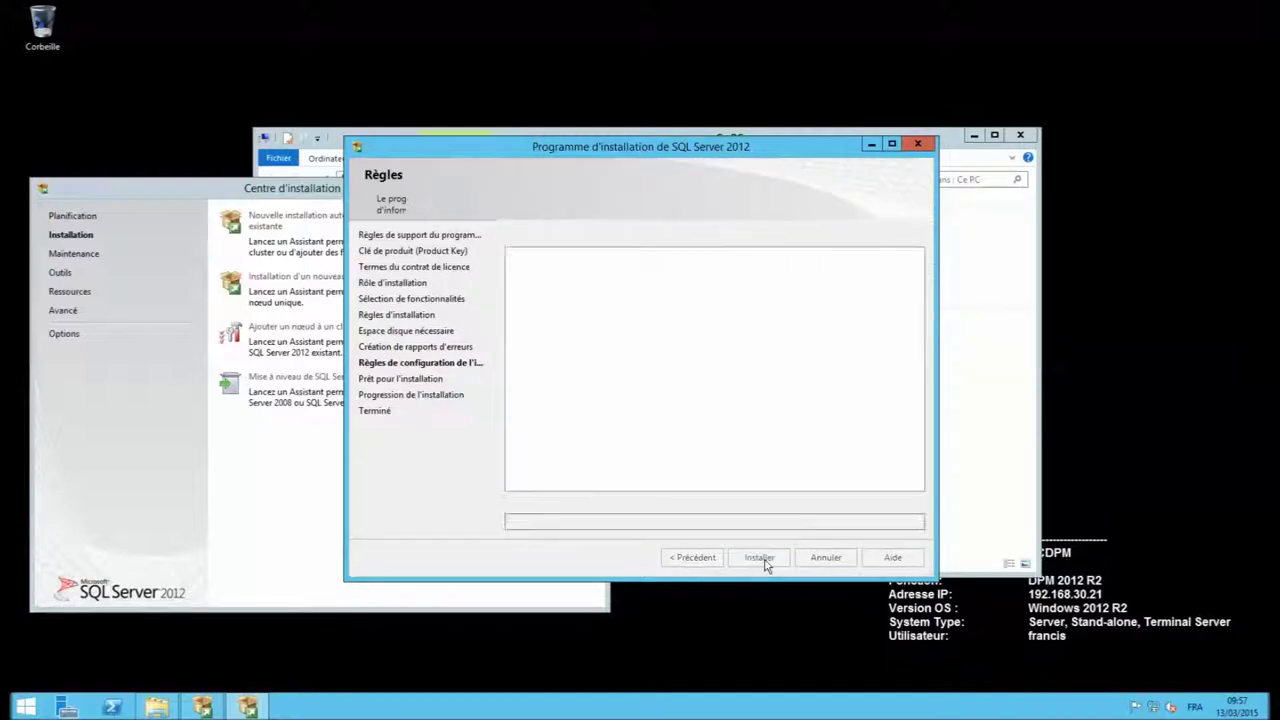
click(760, 557)
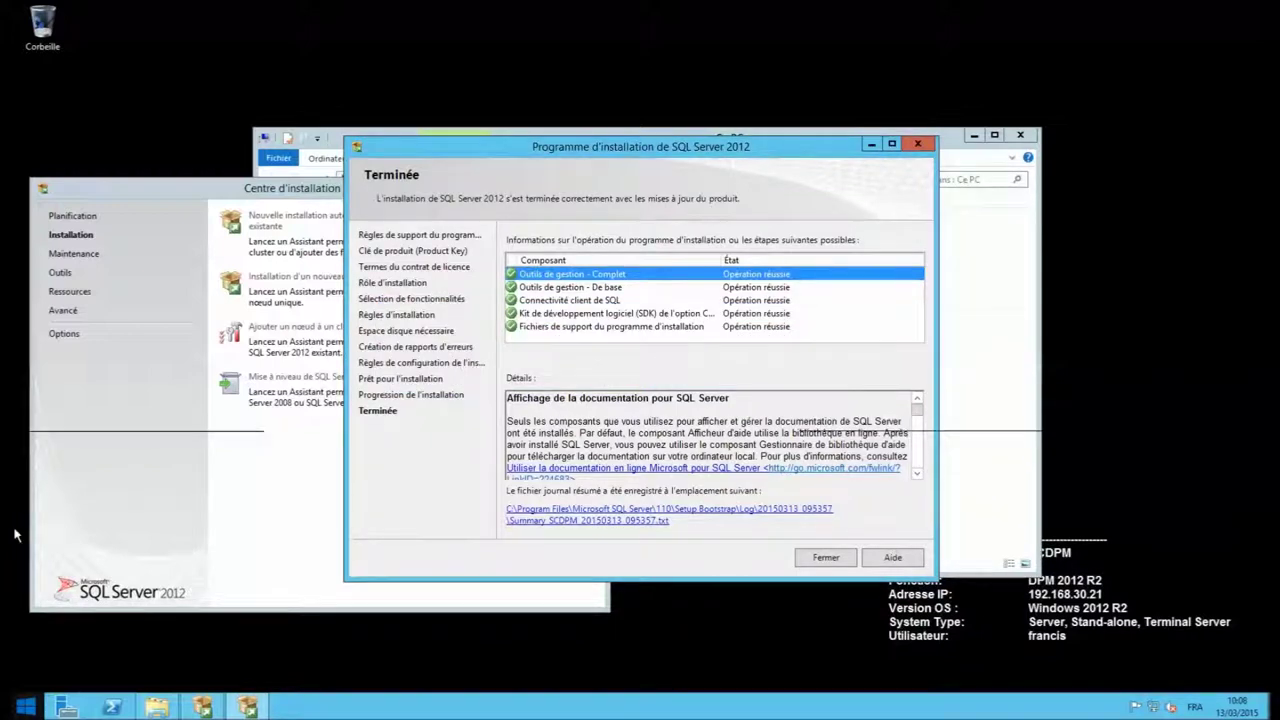
- Close the Terminée summary of SQL Server 2012 setup
click(826, 558)
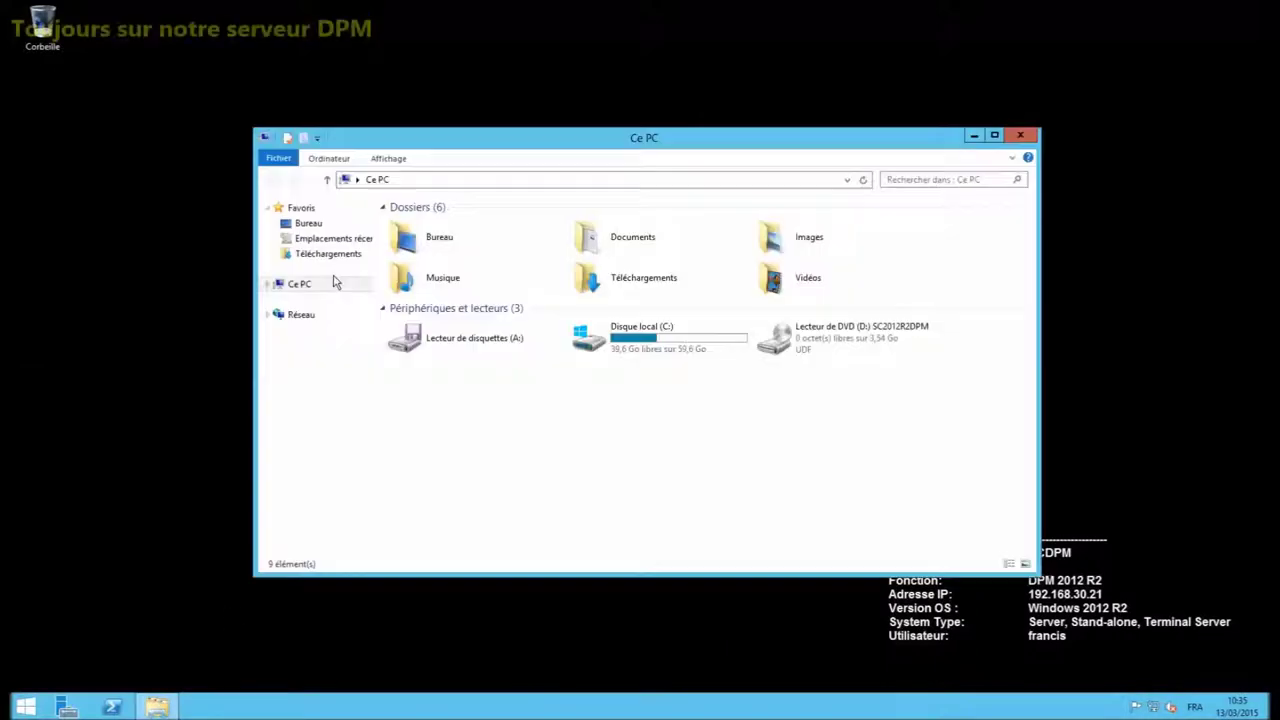
- Run Data Protection Manager setup from DVD drive D:, approve UAC, and accept the licence terms
double_click(865, 340)
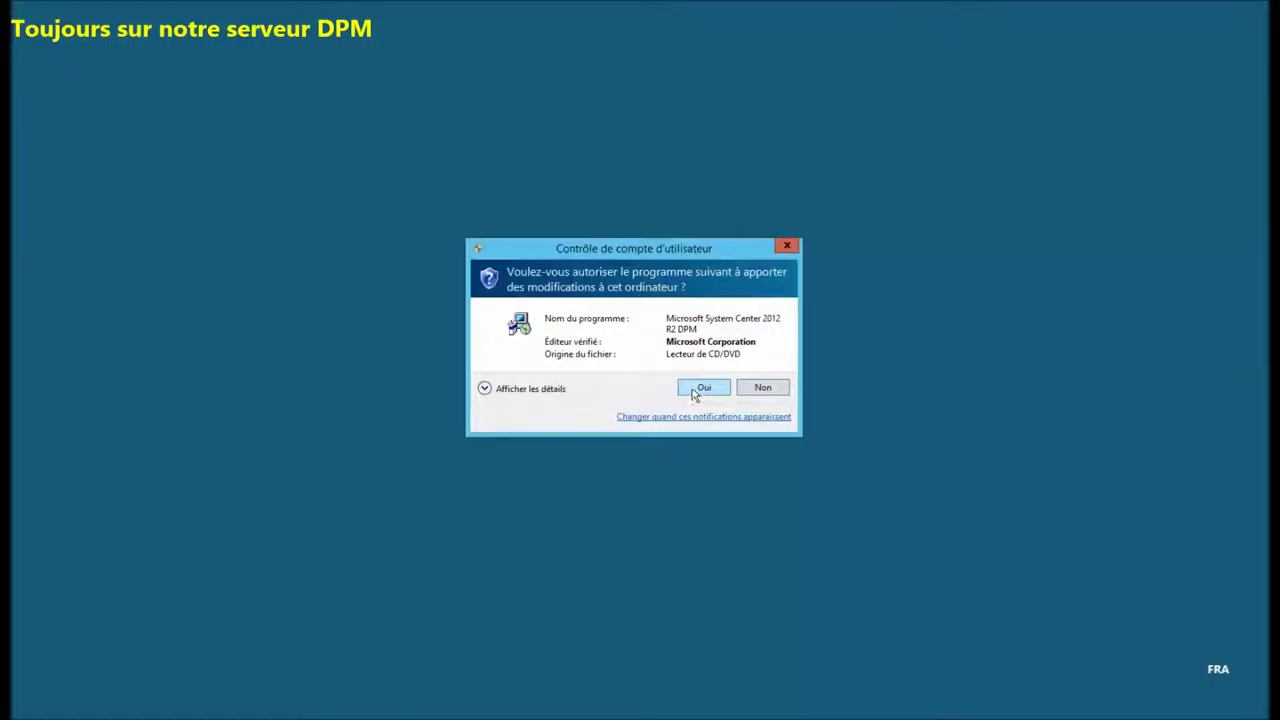
click(693, 390)
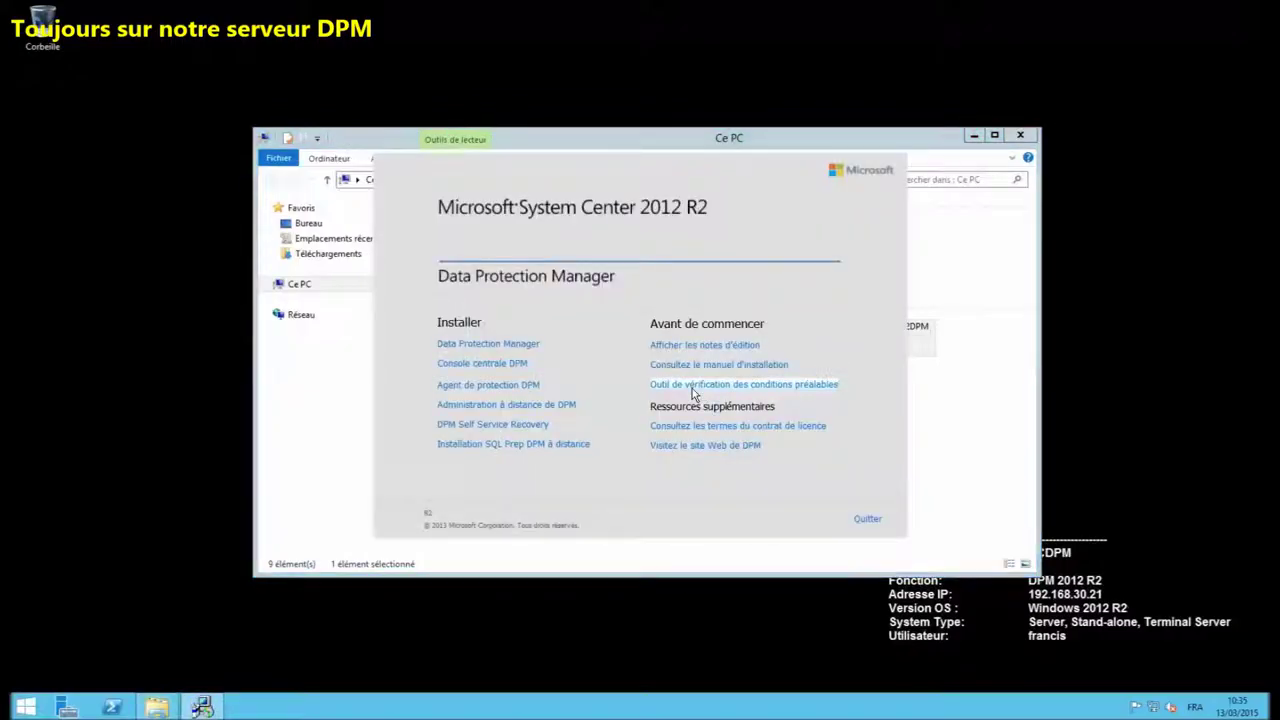
click(506, 345)
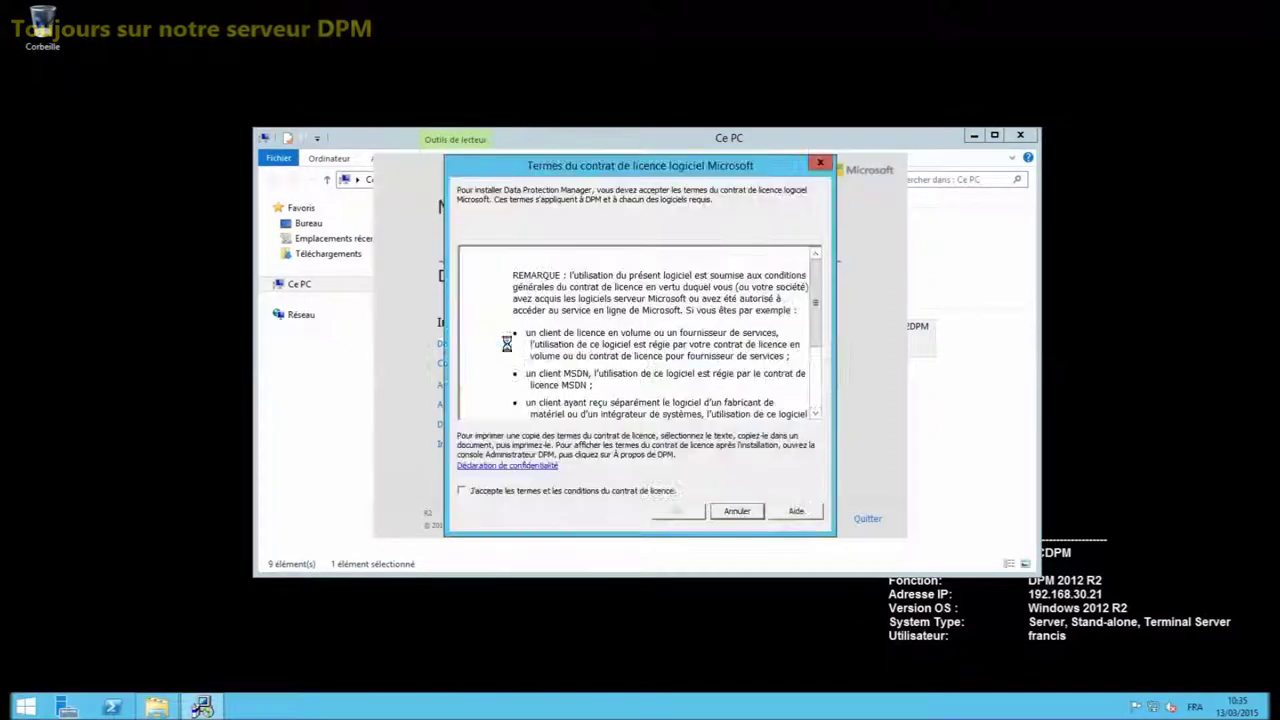
click(495, 492)
click(679, 511)
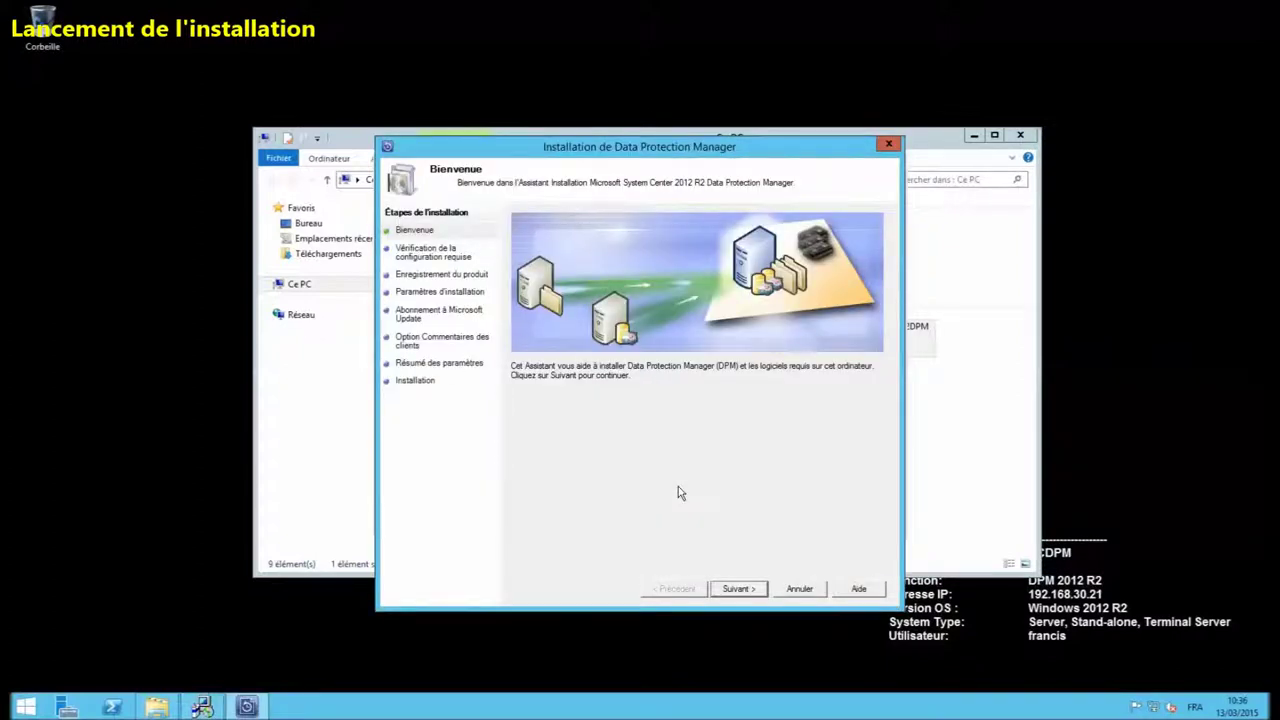
- Enter SQL instance SQ, the service account user name and domain labo, then pass the prerequisite check
click(750, 592)
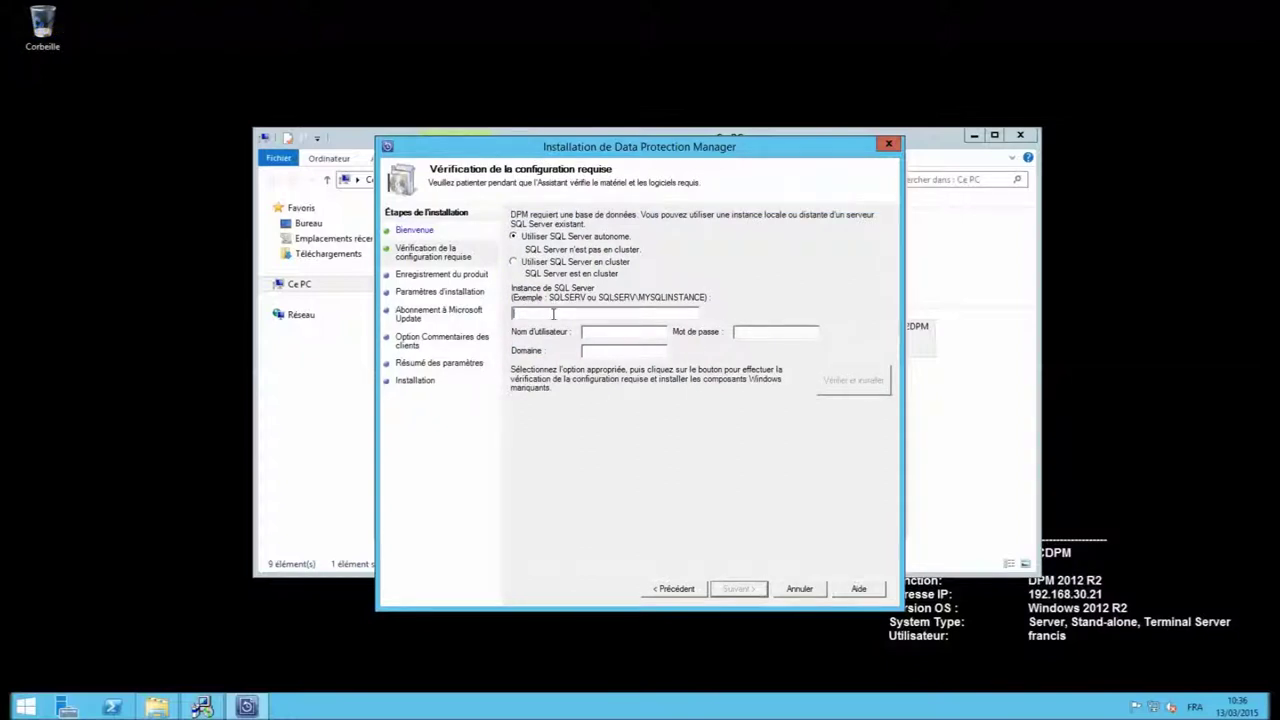
text(SQL)
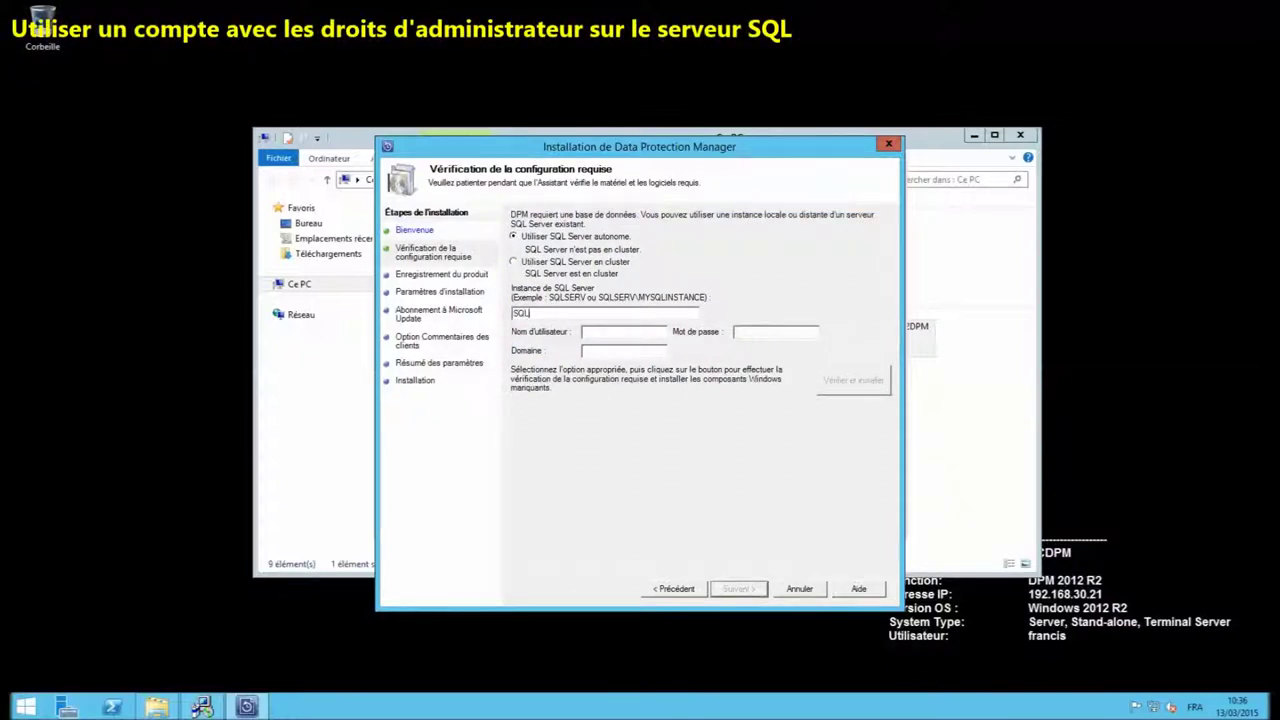
click(598, 334)
text(SVC_)
text(DP)
text(P)
text(123)
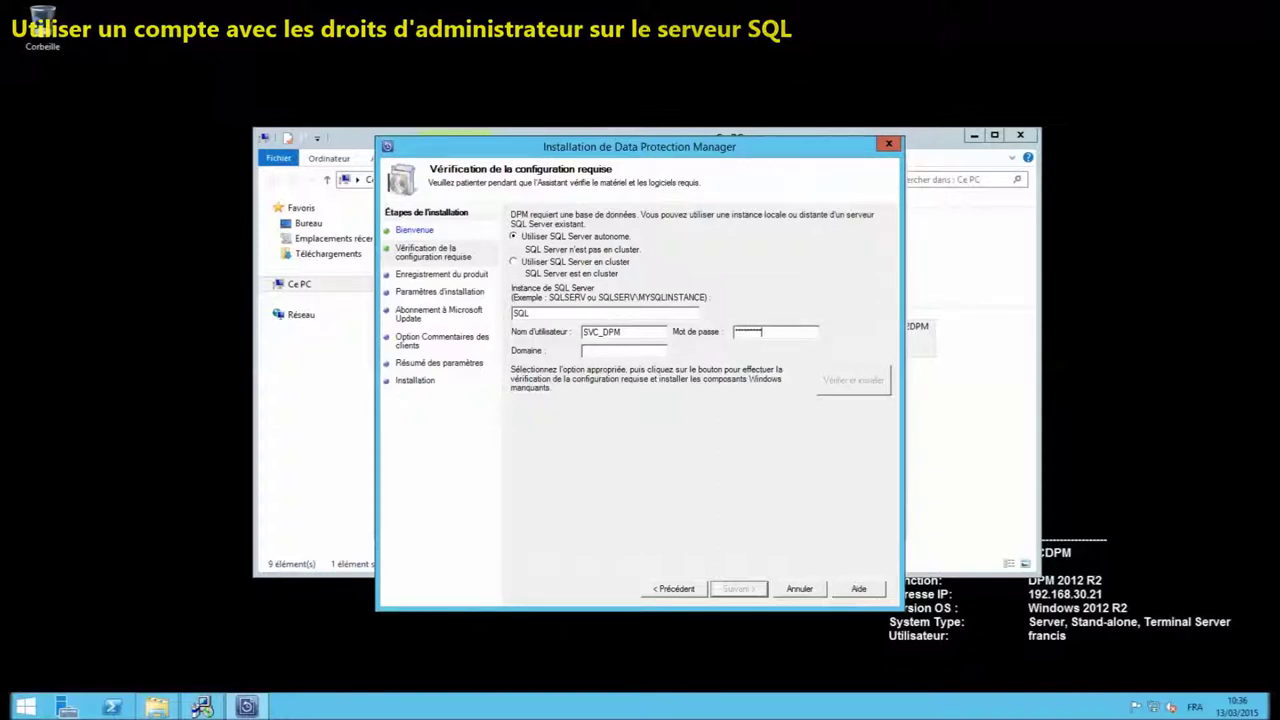
click(606, 351)
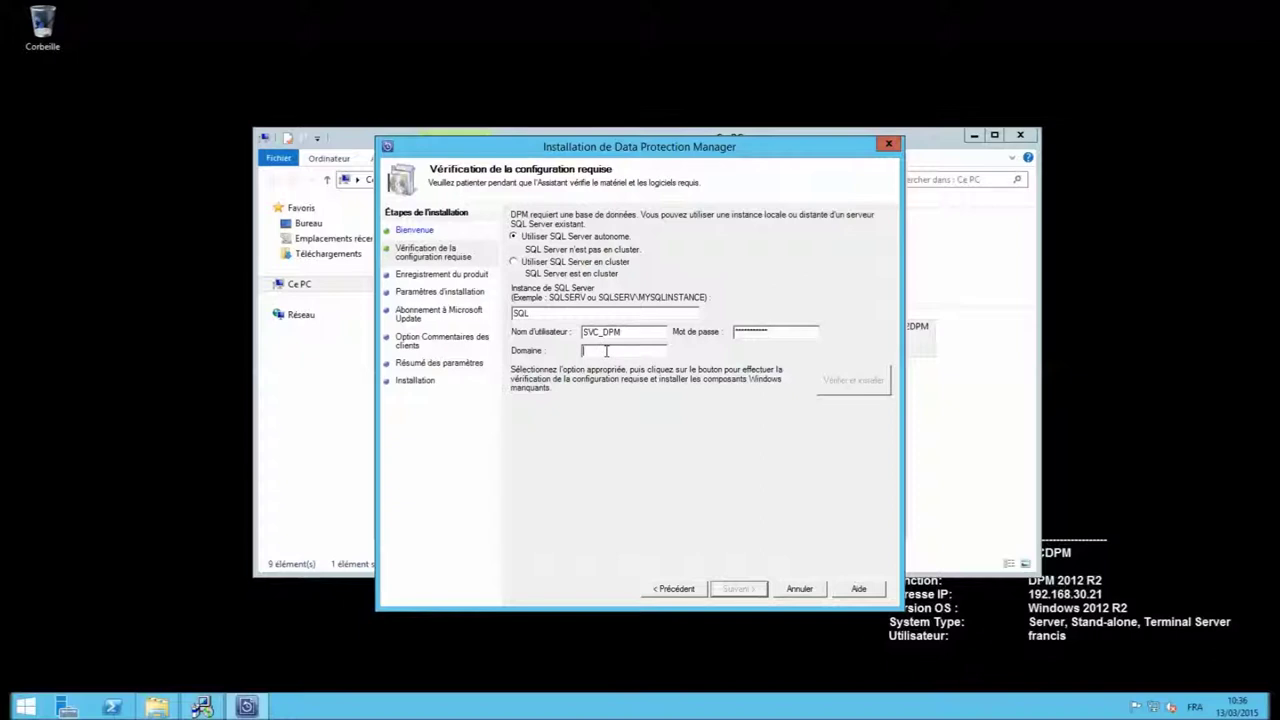
text(laboratoire)
click(863, 389)
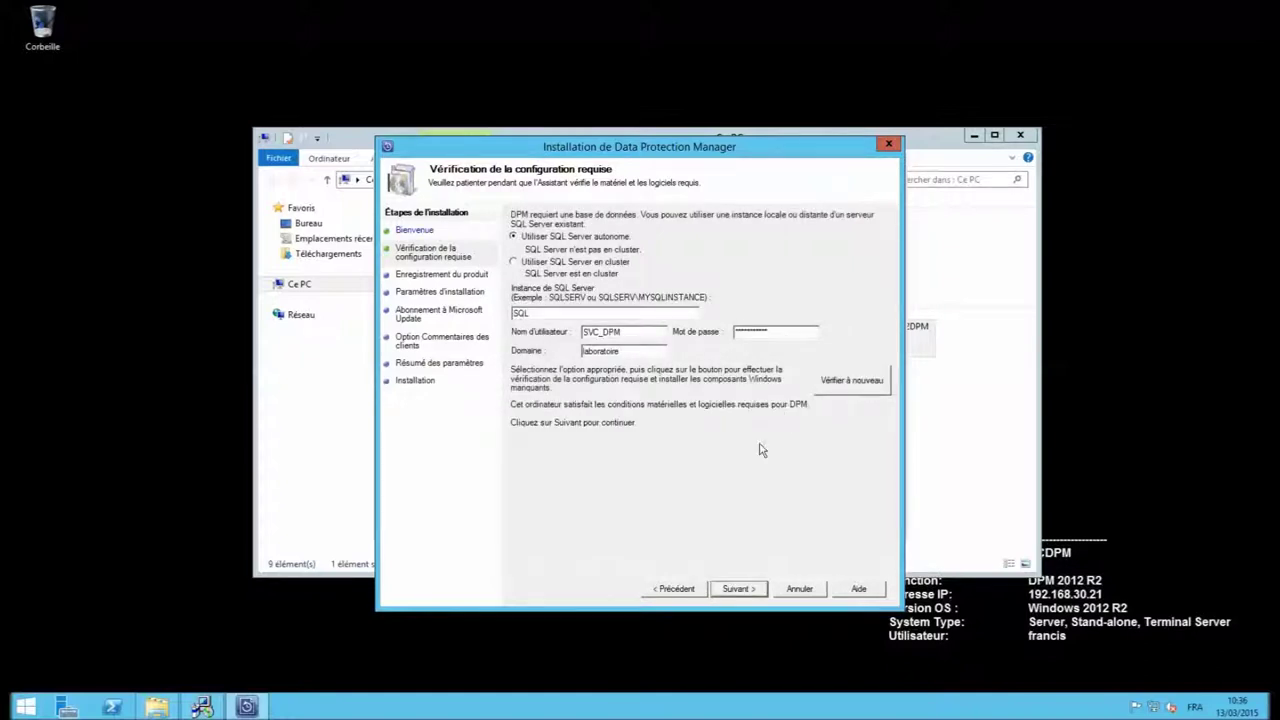
click(739, 590)
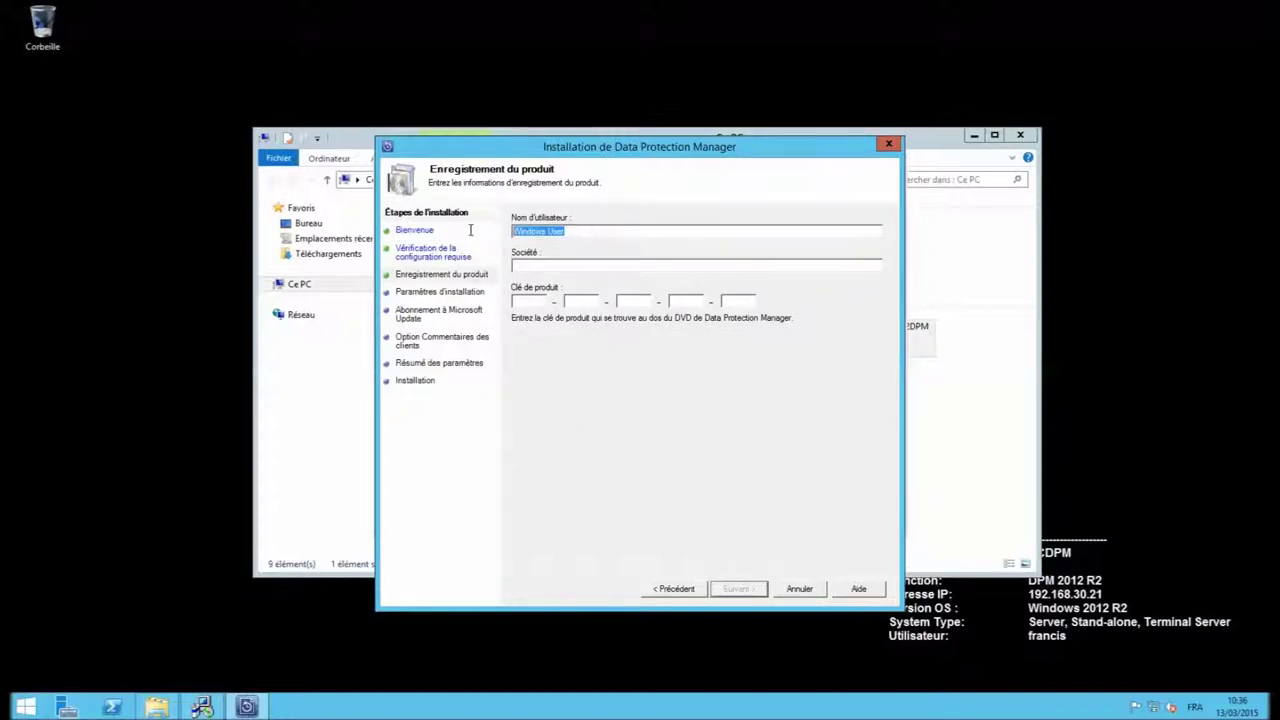
- Register DPM with the user's name, company Laboratoire and the product key, then continue
text(Francis)
click(516, 301)
text(XXXXX-XXXXX-XXXXX-XXXXX-XXXXX)
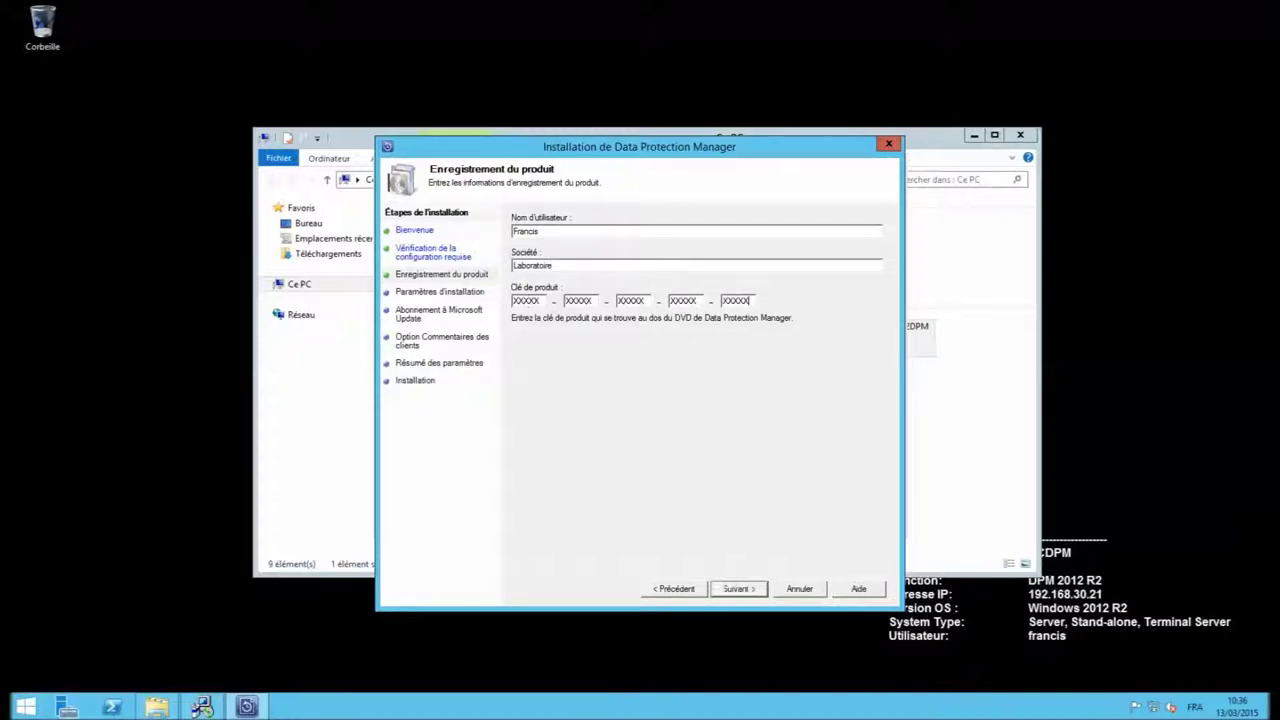
drag(753, 300, 559, 290)
click(736, 589)
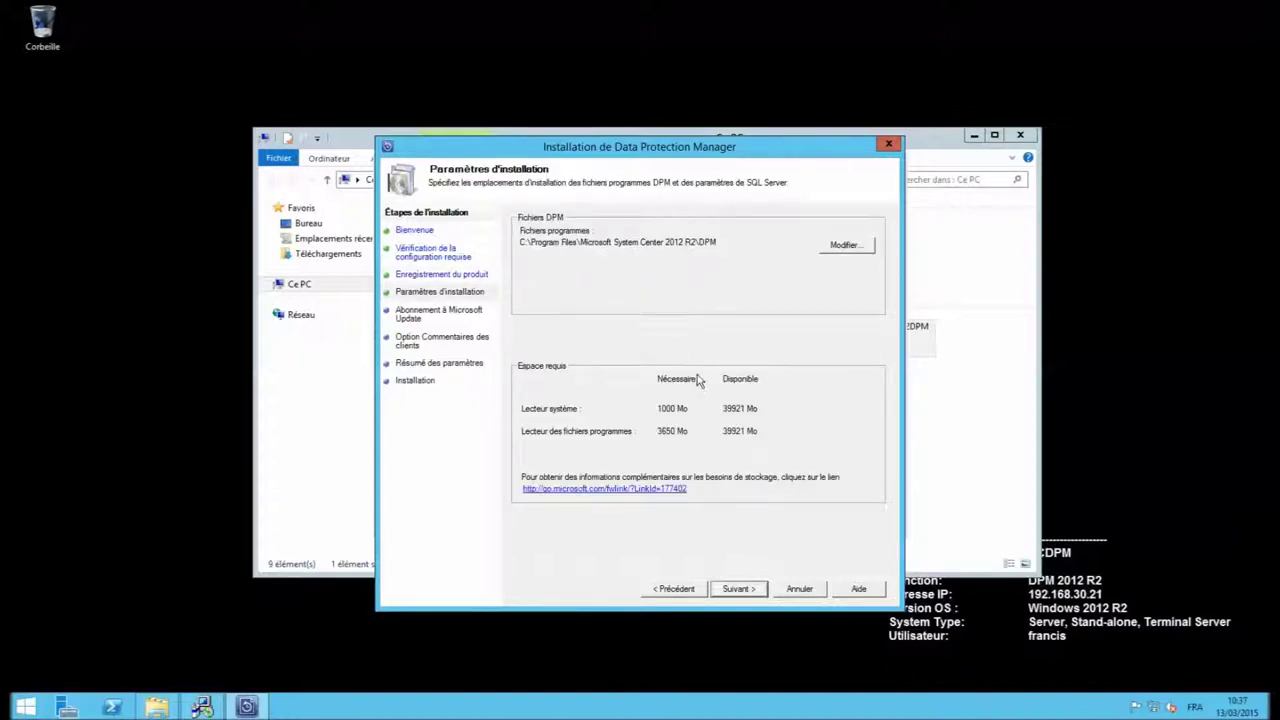
- Keep the default DPM folder, skip Microsoft Update, choose 'Non, me le rappeler plus tard', and install
click(738, 589)
click(640, 343)
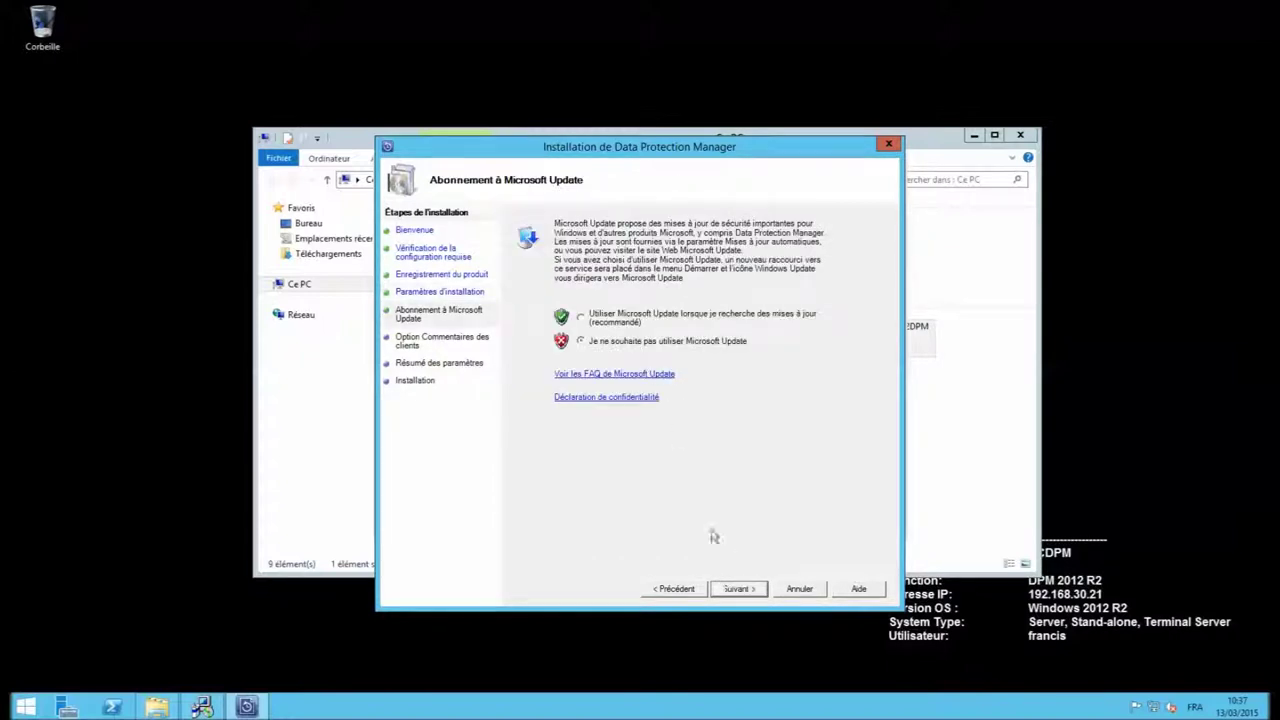
click(739, 589)
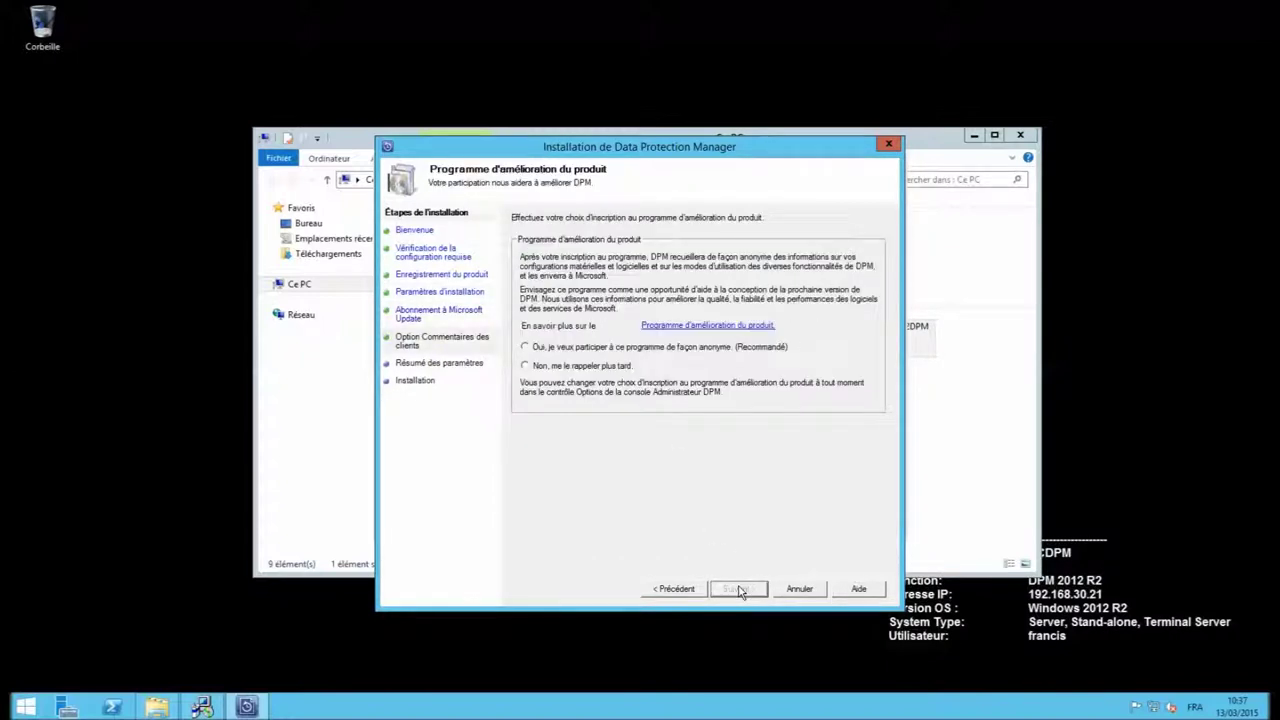
click(588, 365)
click(739, 589)
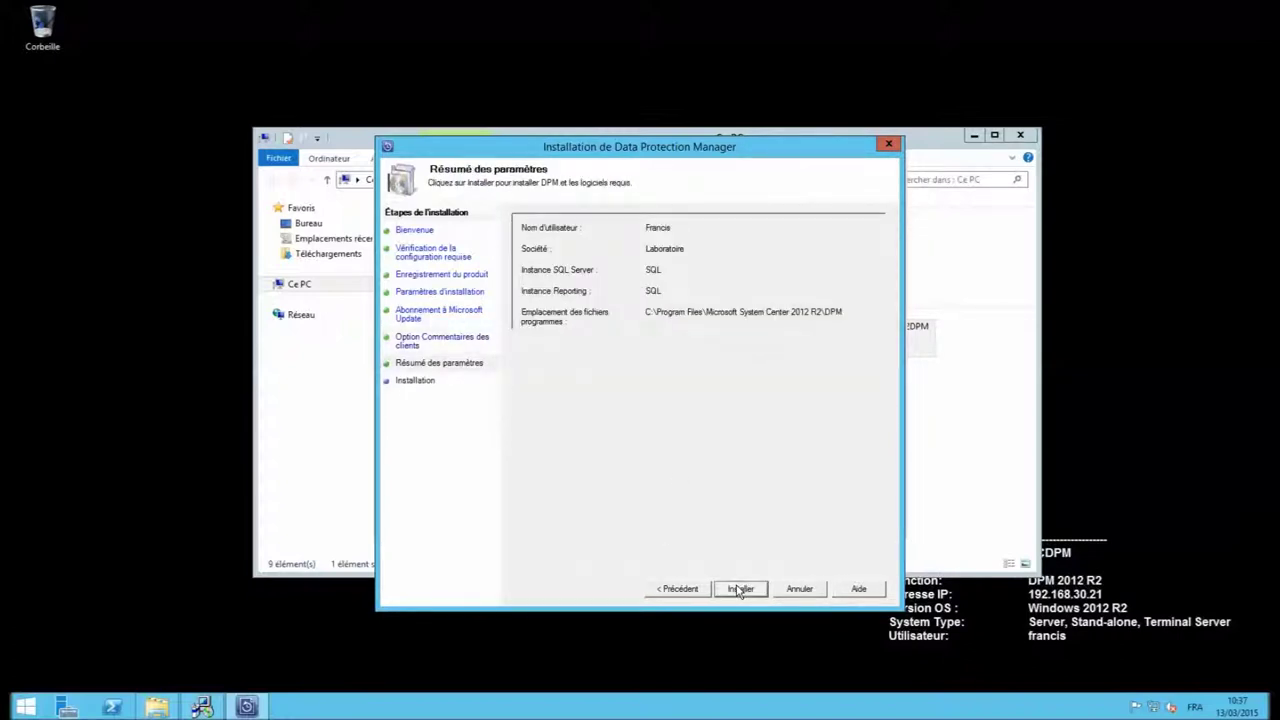
click(741, 590)
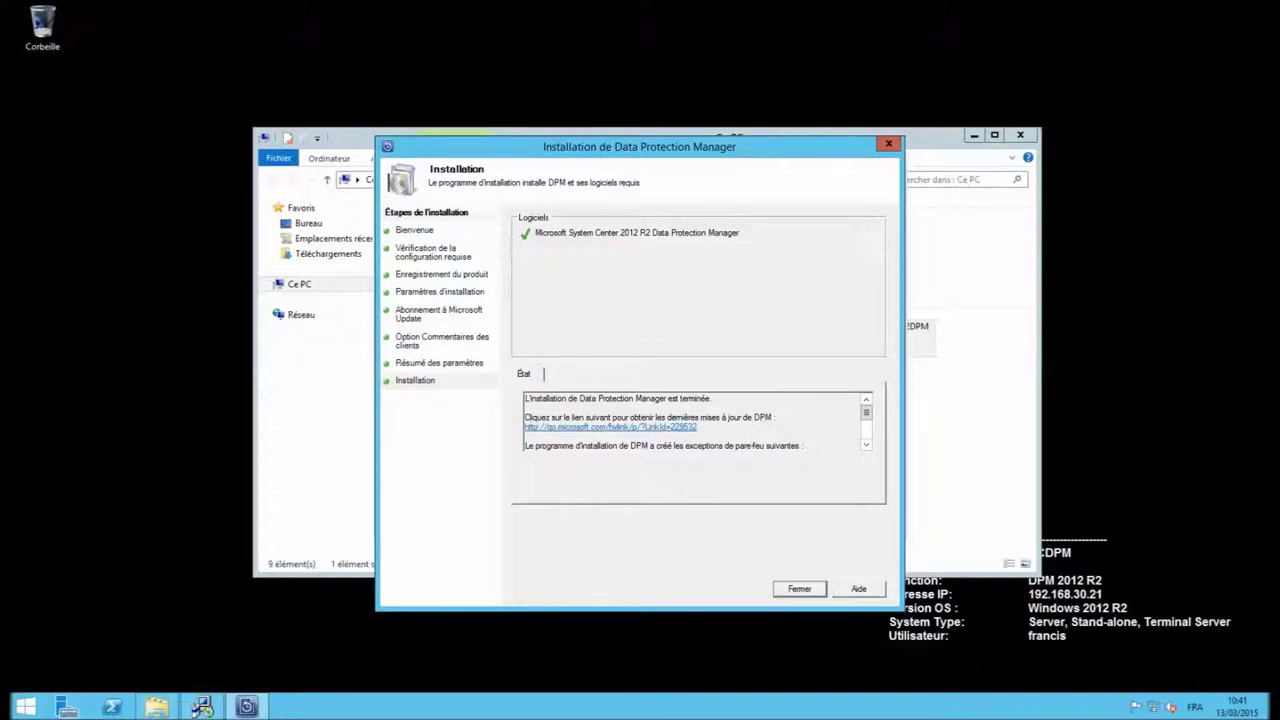
- Close the DPM Setup wizard once the installation finishes, using Fermer on the completion page
click(800, 589)
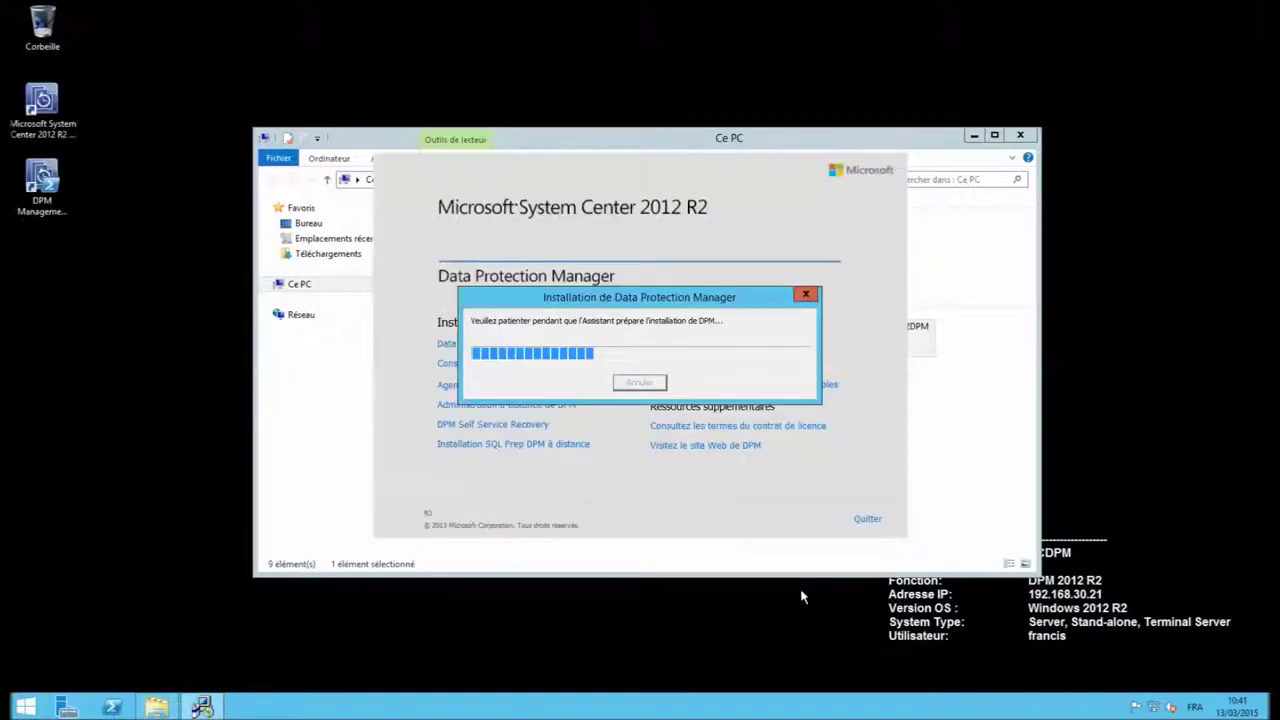